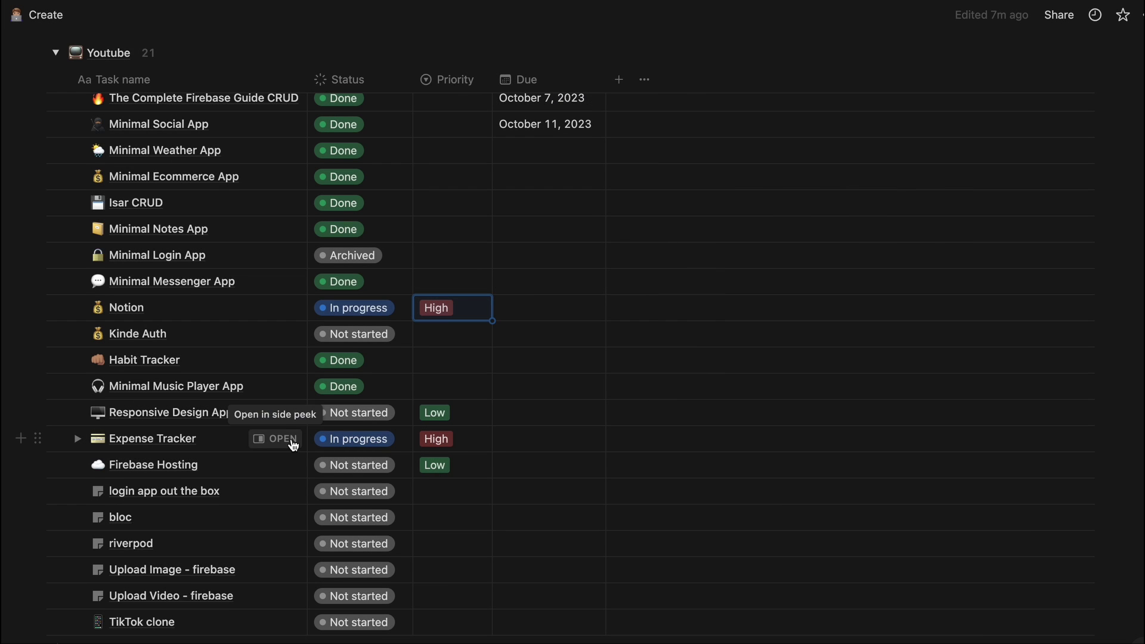
# - Open the Expense Tracker task in side peek and have AI continue writing below its Intro paragraph
pyautogui.click(290, 440)
pyautogui.scroll(-3, 807, 421)
pyautogui.scroll(-3, 808, 342)
pyautogui.scroll(-5, 724, 385)
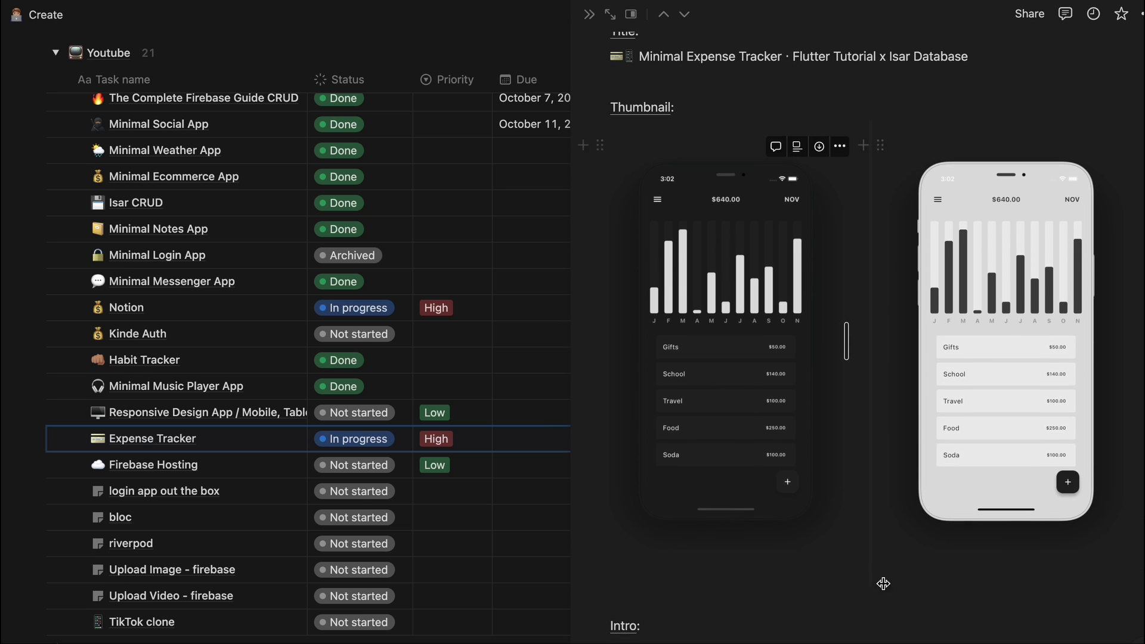
pyautogui.moveTo(1132, 529); pyautogui.dragTo(639, 553)
pyautogui.click(639, 552)
pyautogui.press('space')
pyautogui.click(754, 454)
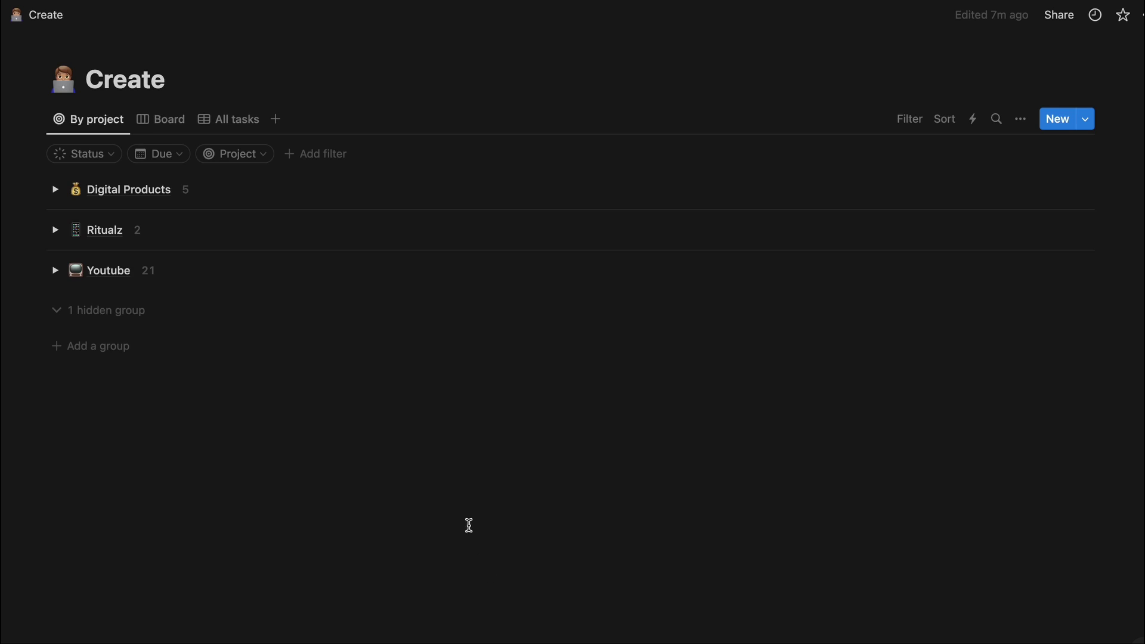
# - Expand the Digital Products group and set the Minimal Icon Pack task's priority to Medium
pyautogui.click(54, 191)
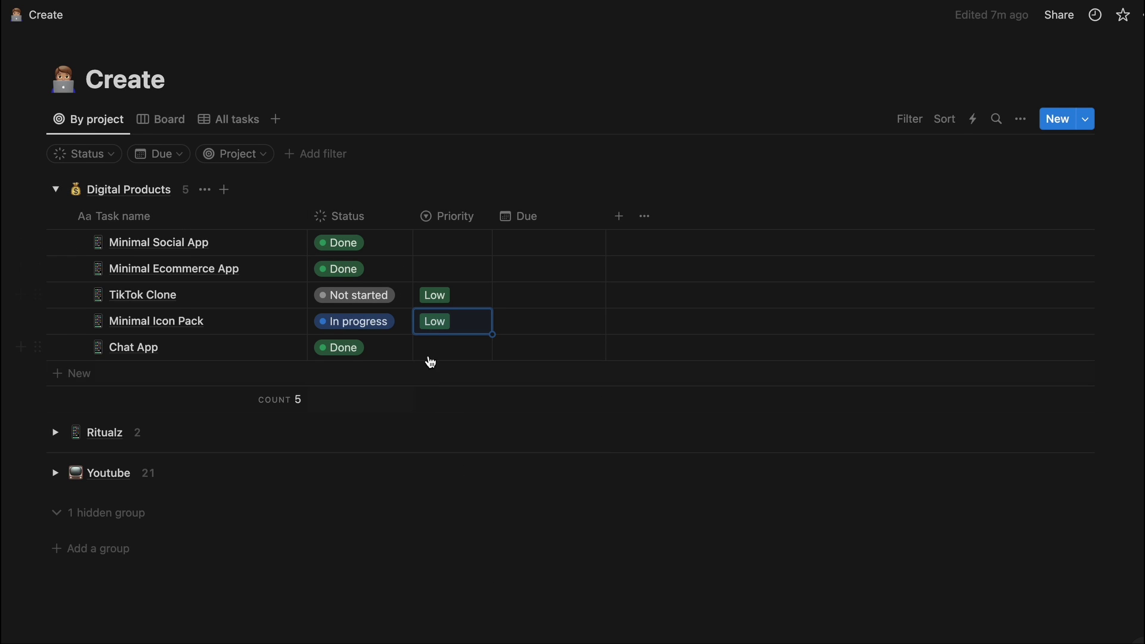
pyautogui.click(440, 157)
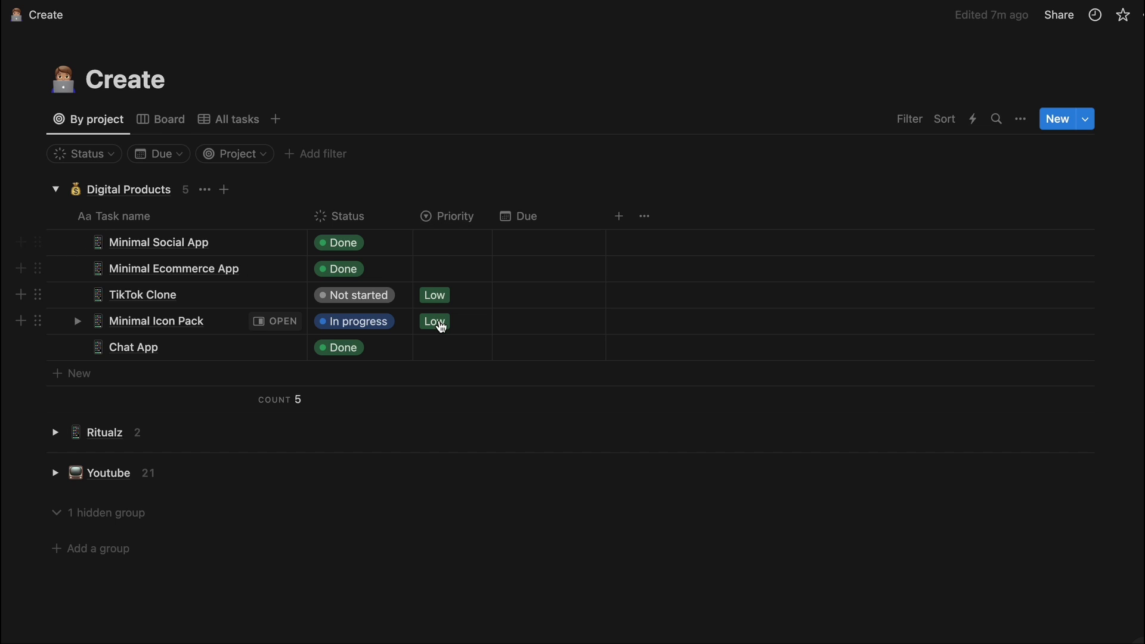
pyautogui.click(440, 324)
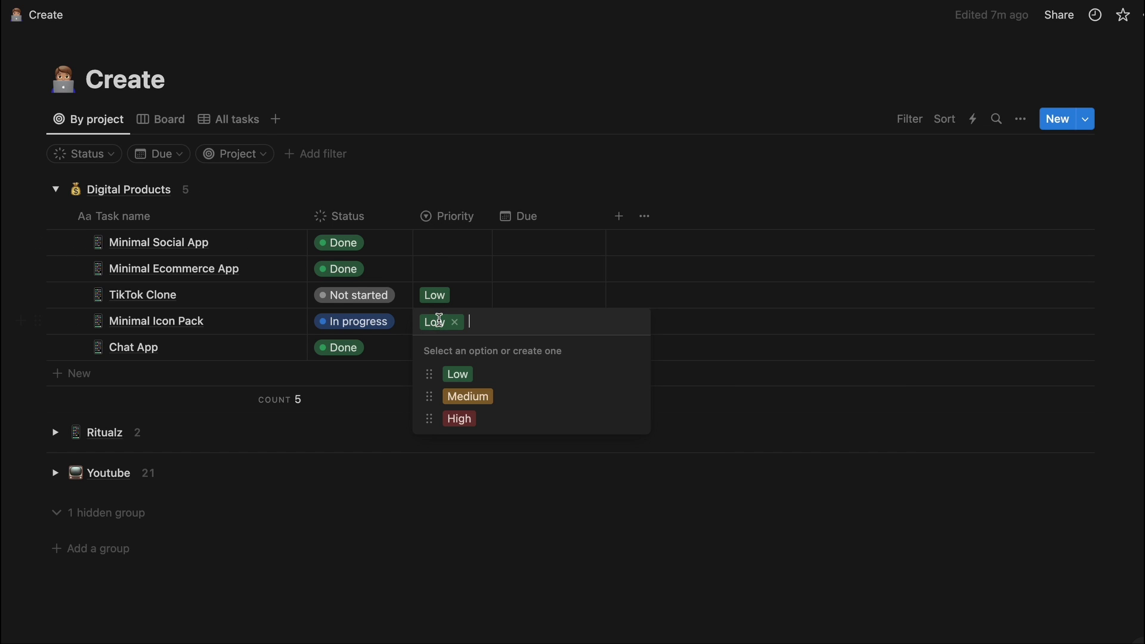
pyautogui.click(459, 397)
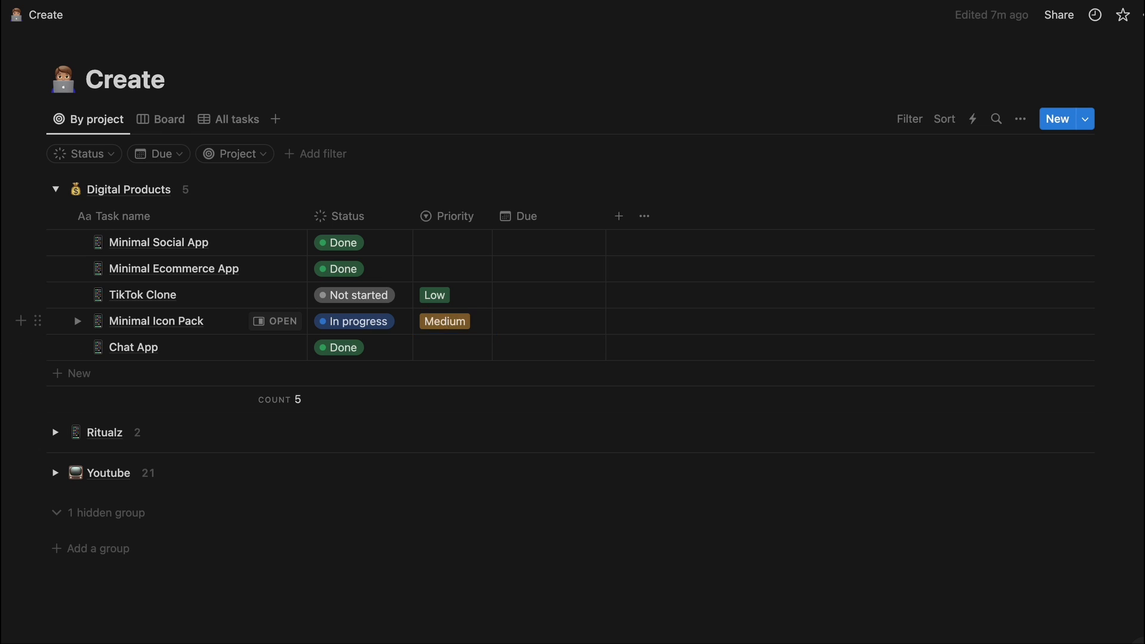
# - Set the Minimal Icon Pack task's priority back to Low and collapse the Digital Products group
pyautogui.click(451, 323)
pyautogui.click(457, 374)
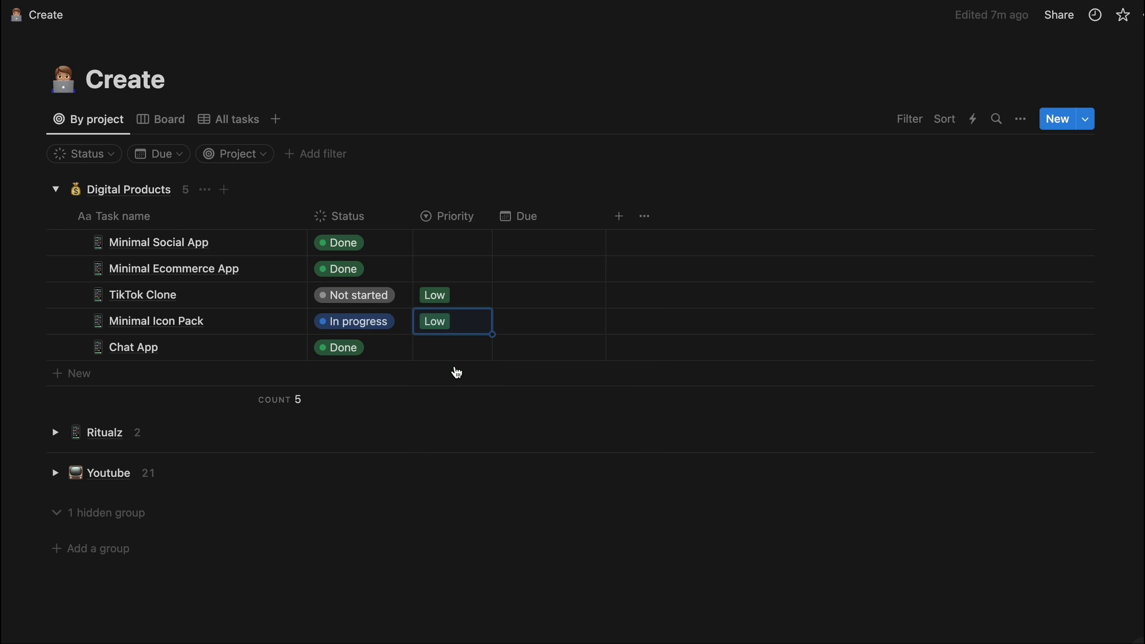
pyautogui.click(470, 136)
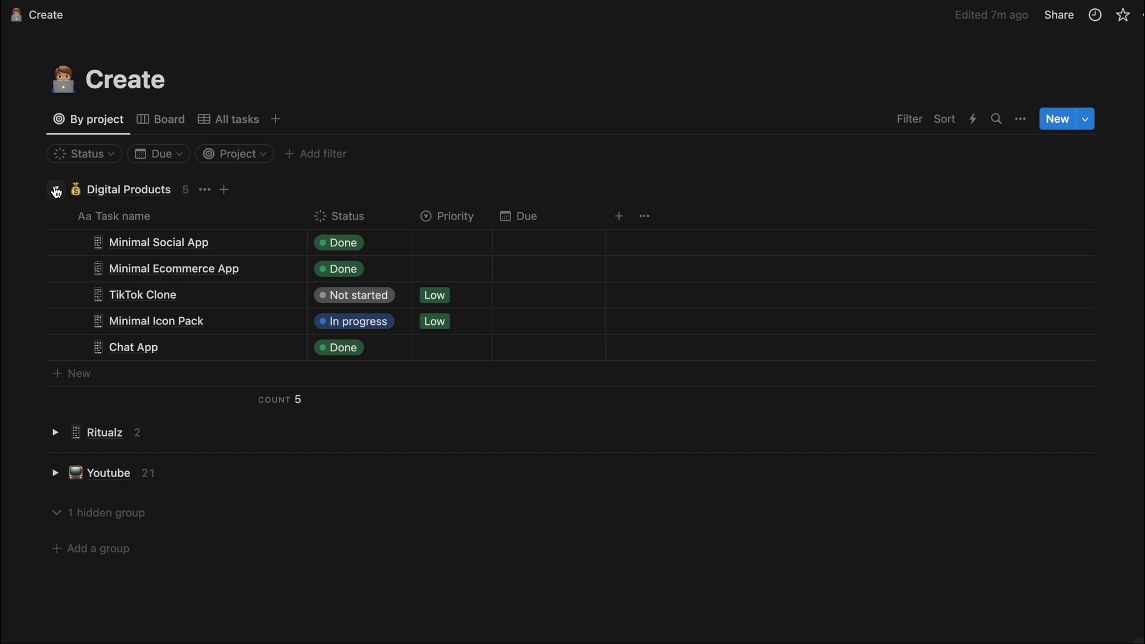
pyautogui.click(56, 190)
# - In the Youtube group, set the Notion task's status to In progress and its priority to High
pyautogui.click(55, 270)
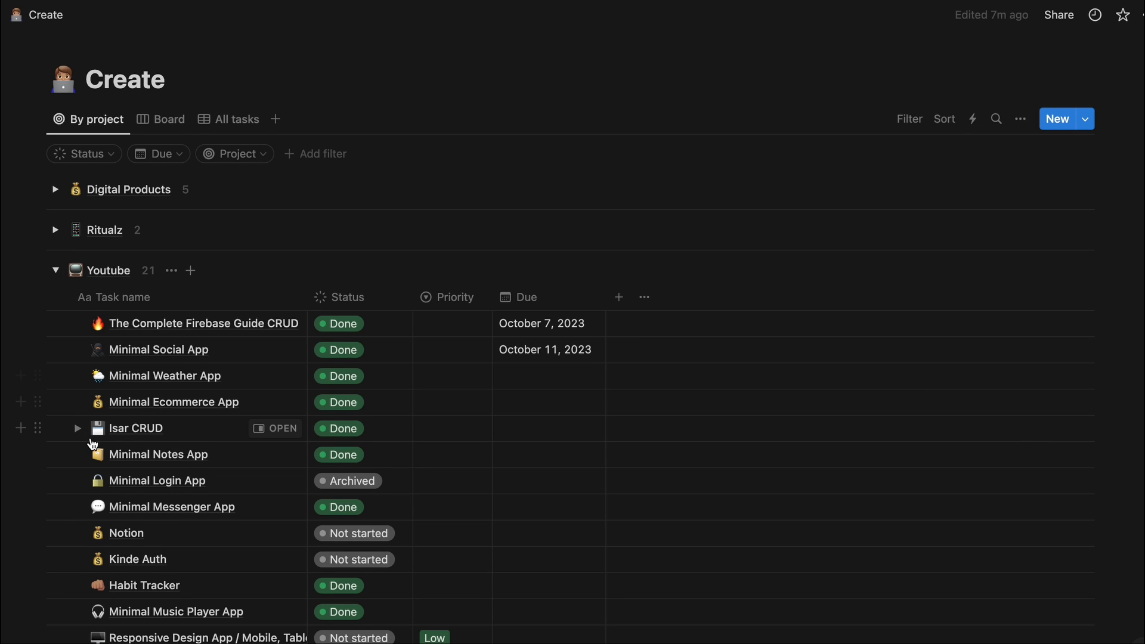
pyautogui.scroll(-5, 92, 444)
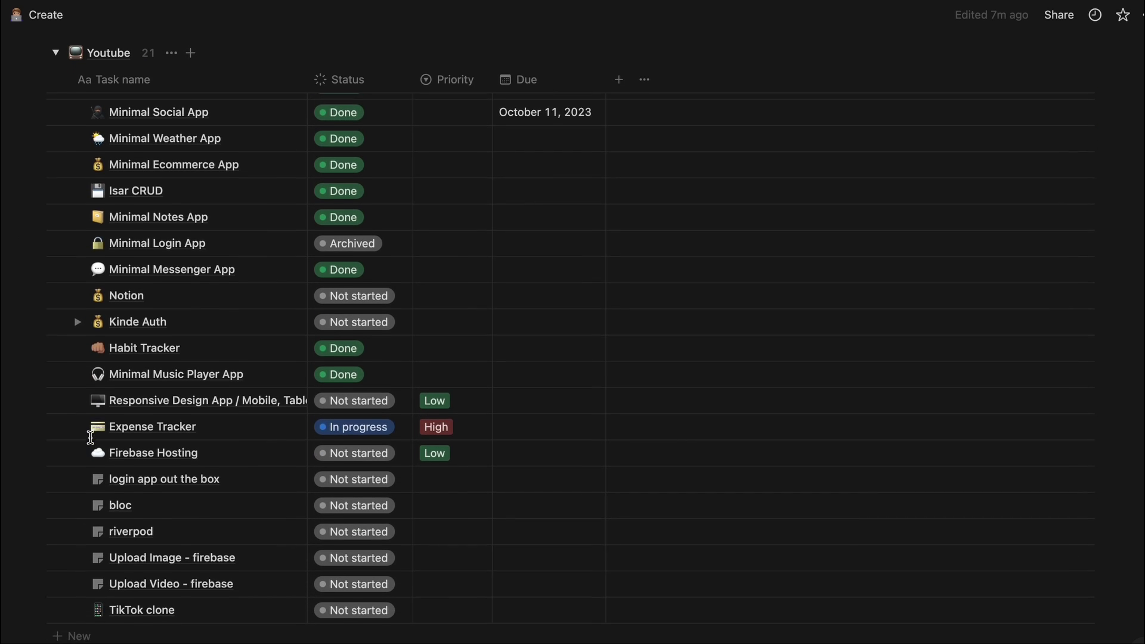
pyautogui.scroll(1, 91, 438)
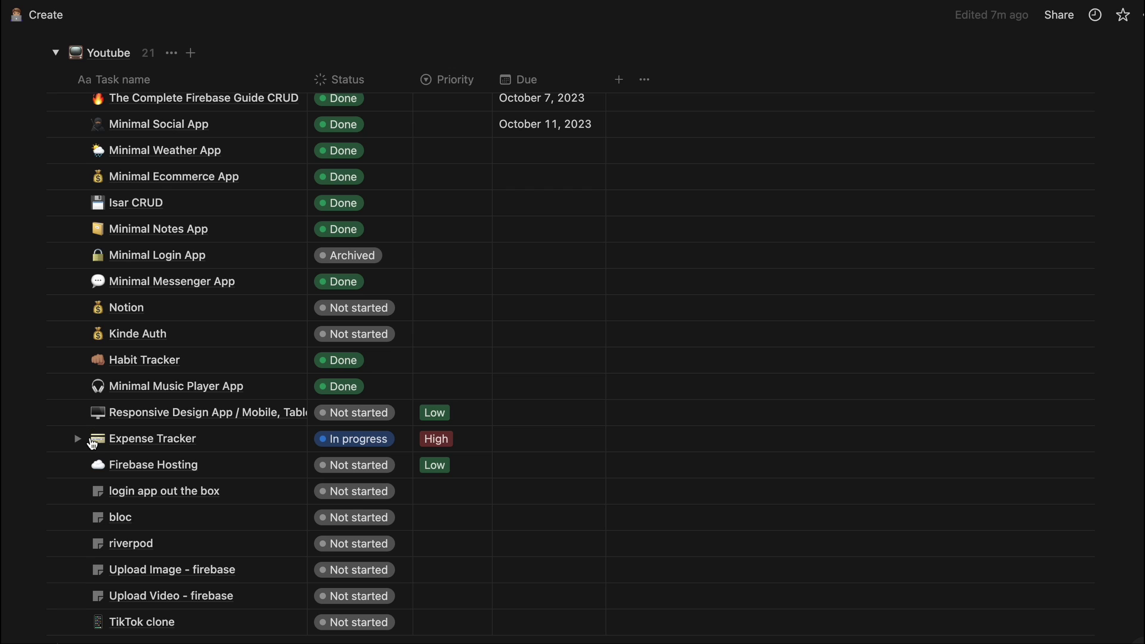
pyautogui.moveTo(274, 312)
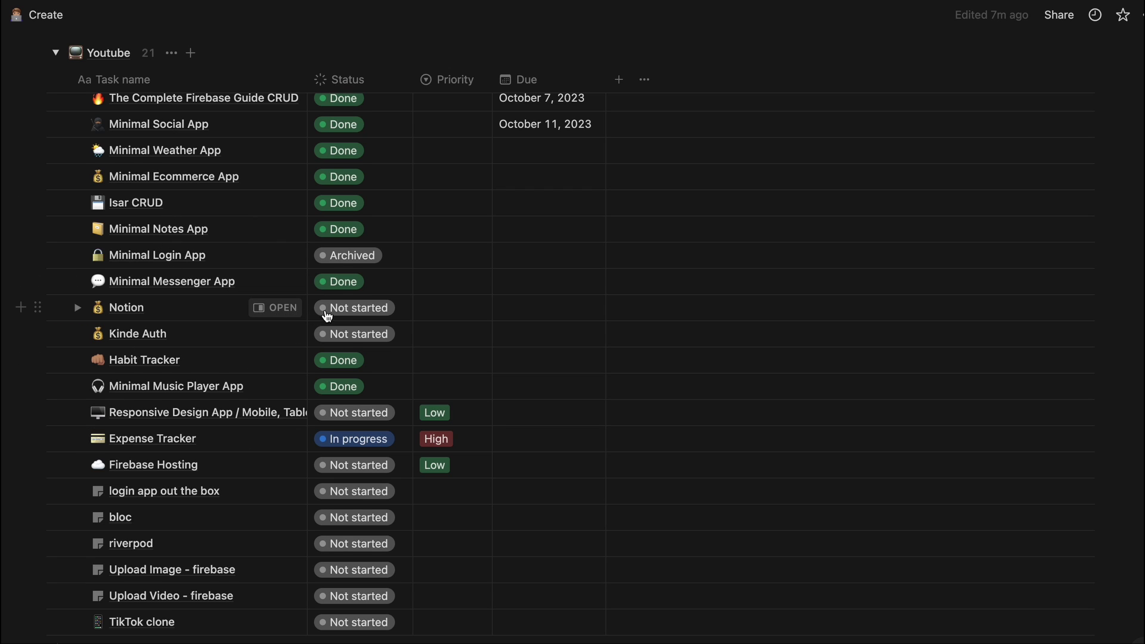
pyautogui.click(344, 315)
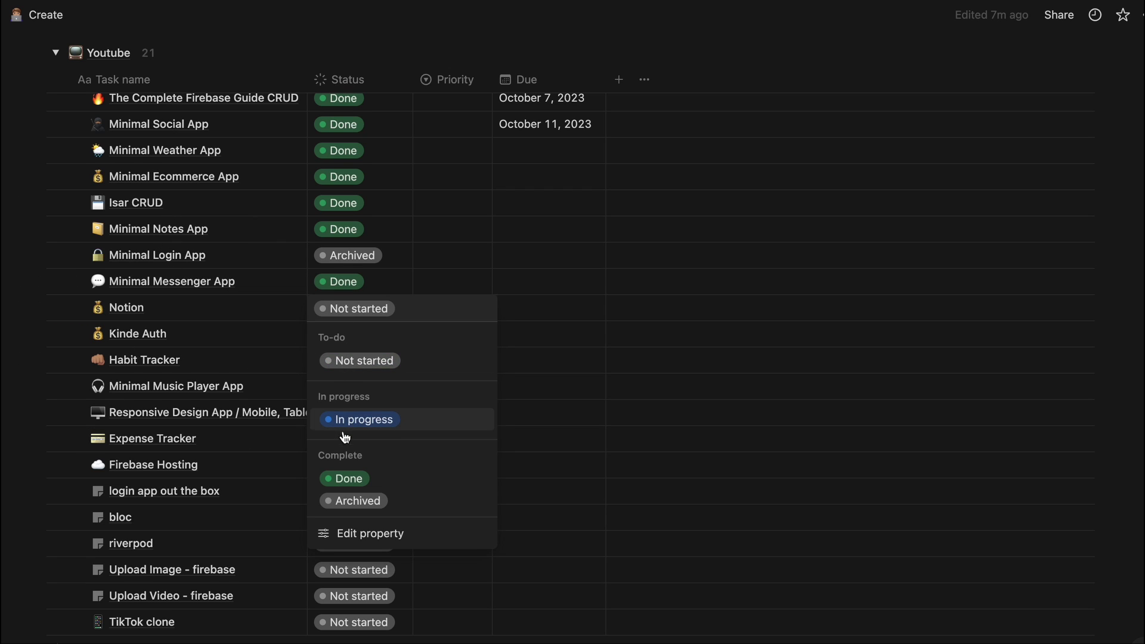
pyautogui.click(371, 422)
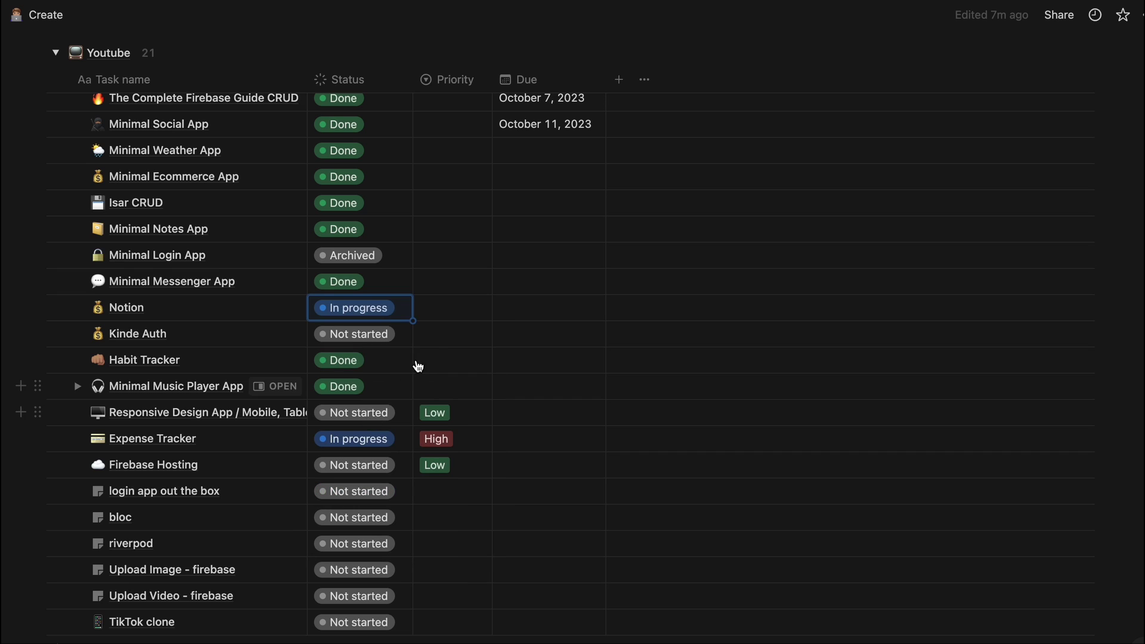
pyautogui.click(457, 314)
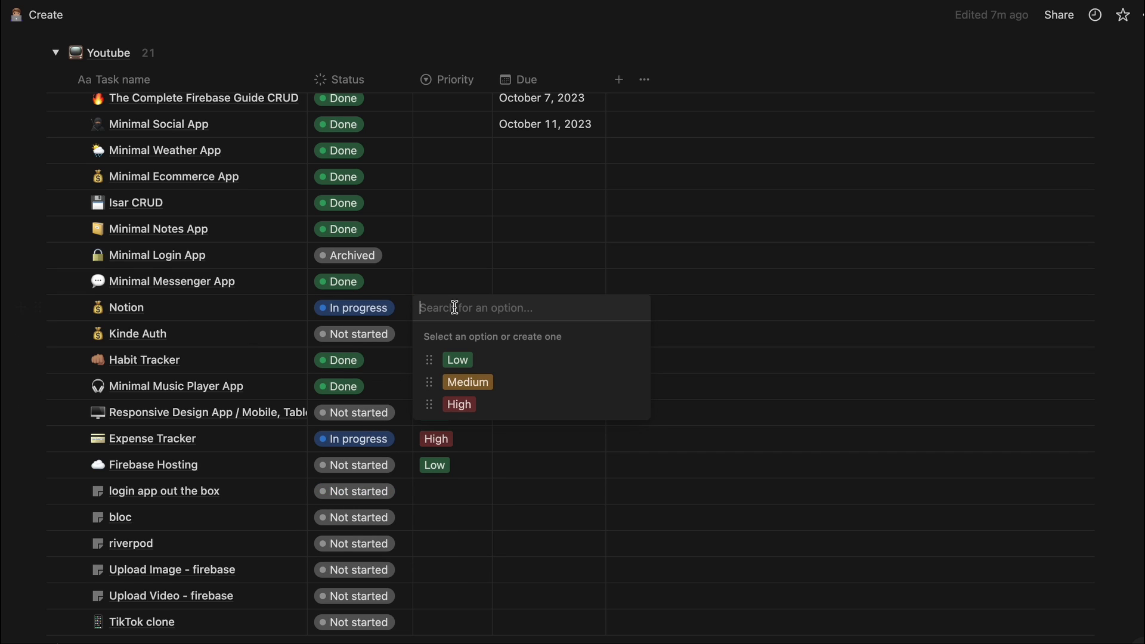
pyautogui.click(457, 403)
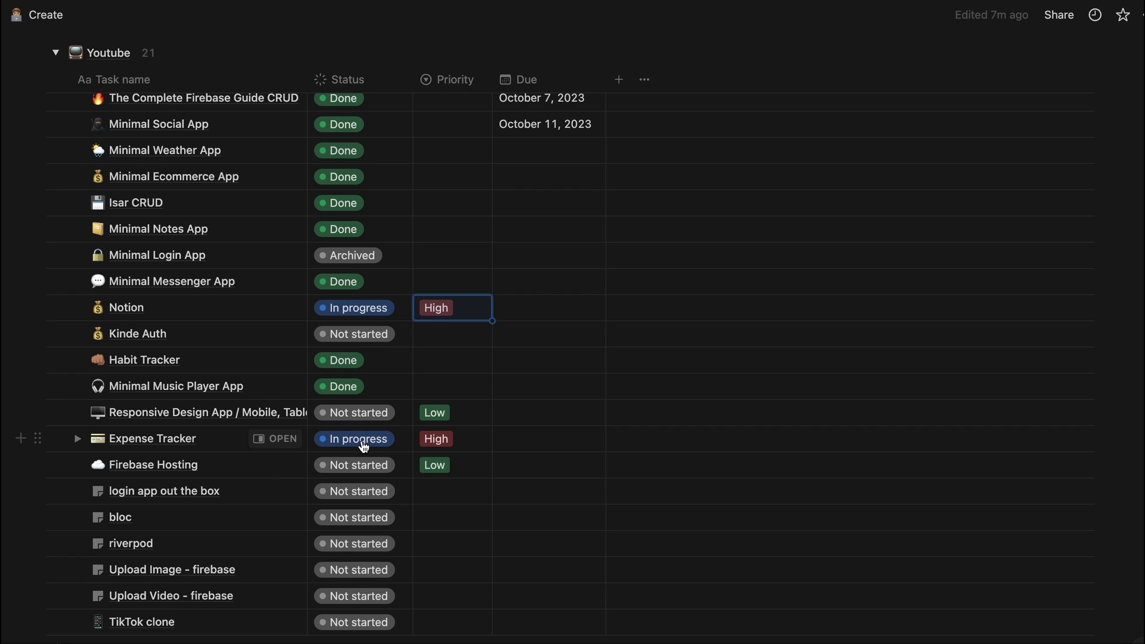
# - Open the Expense Tracker task in side peek and select its Intro paragraph
pyautogui.click(284, 439)
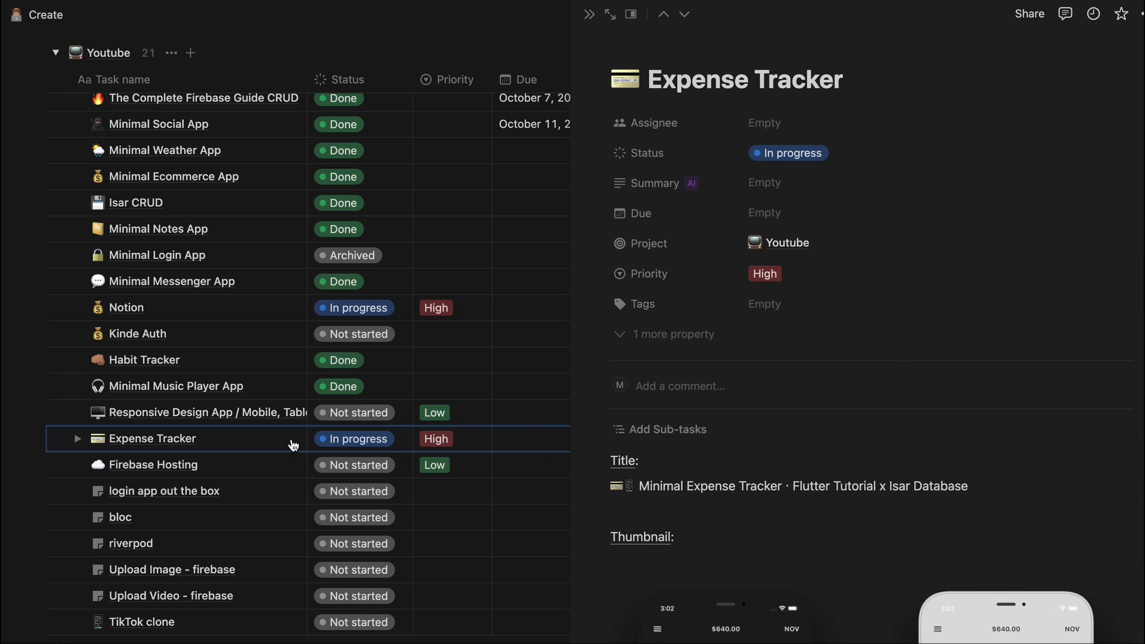
pyautogui.scroll(-3, 805, 421)
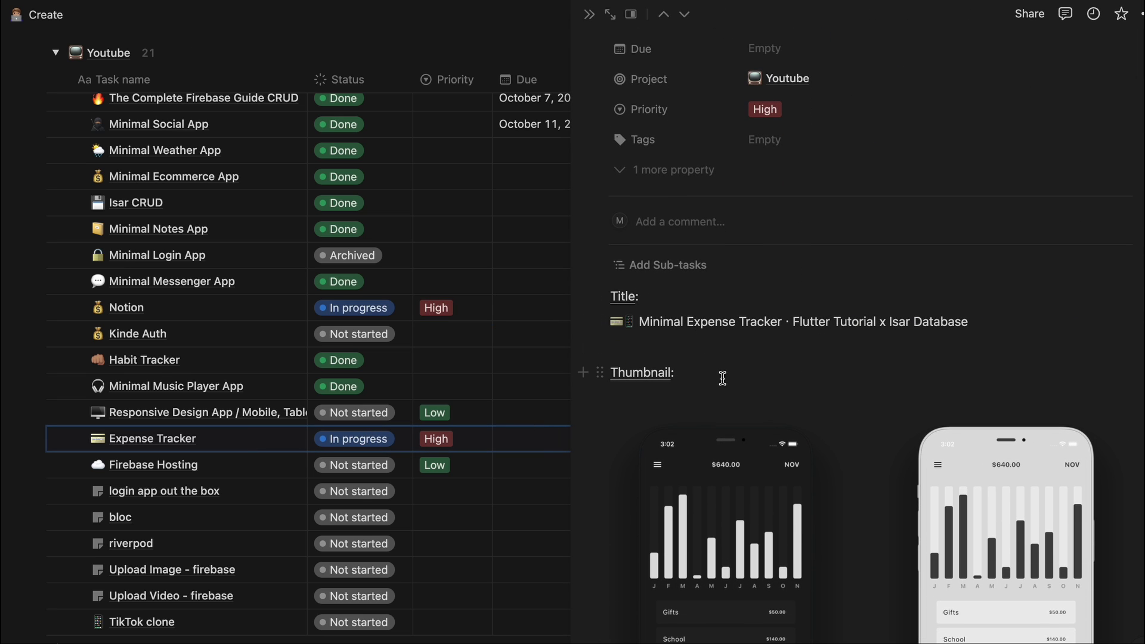
pyautogui.scroll(-5, 722, 382)
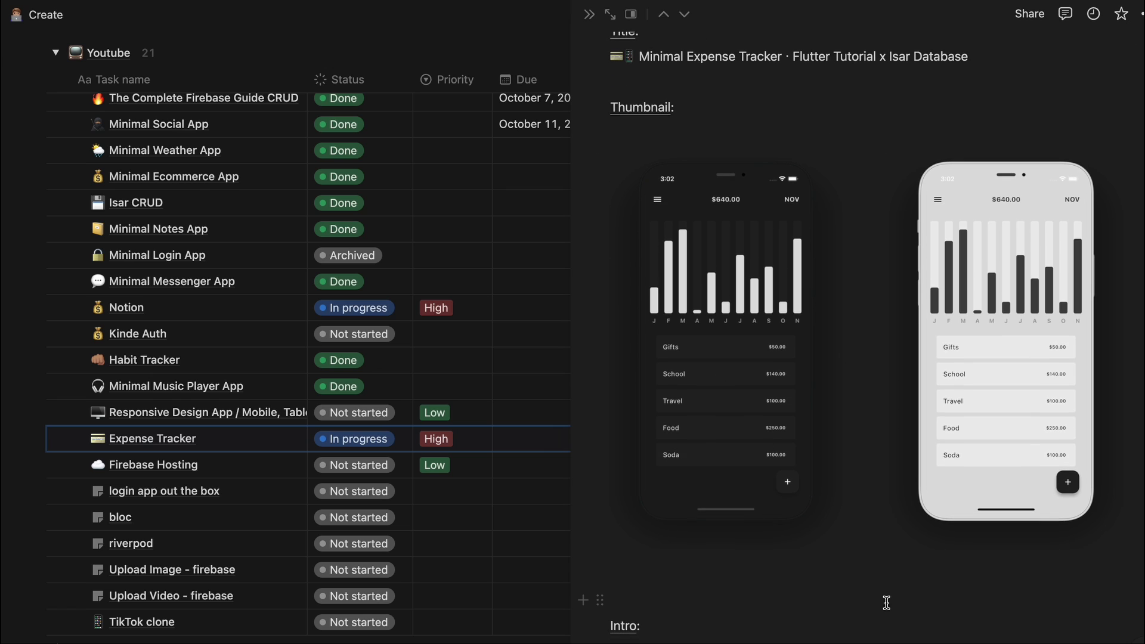
pyautogui.scroll(-3, 886, 603)
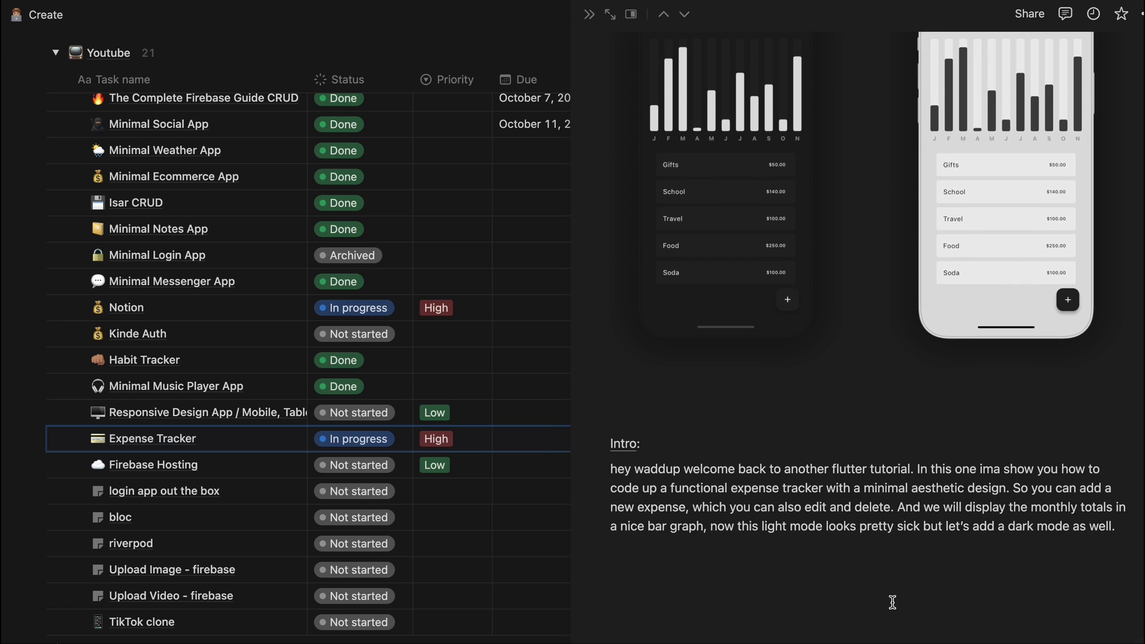
pyautogui.moveTo(1103, 558); pyautogui.dragTo(1133, 529)
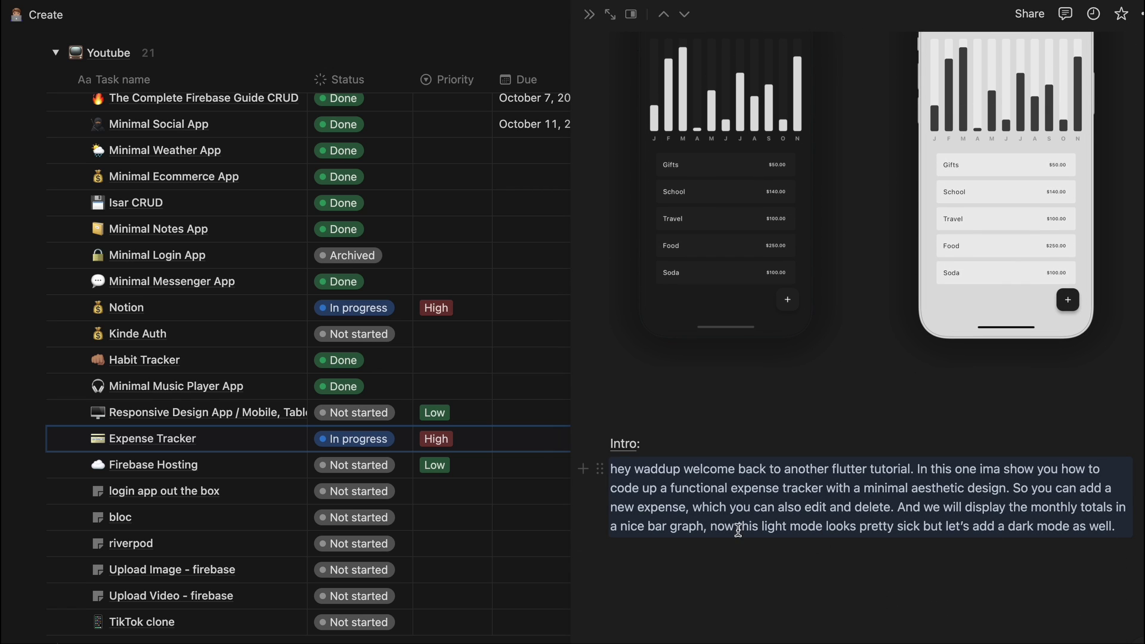
# - Have AI continue writing on a new line below the Intro paragraph and make the generated text longer
pyautogui.click(663, 551)
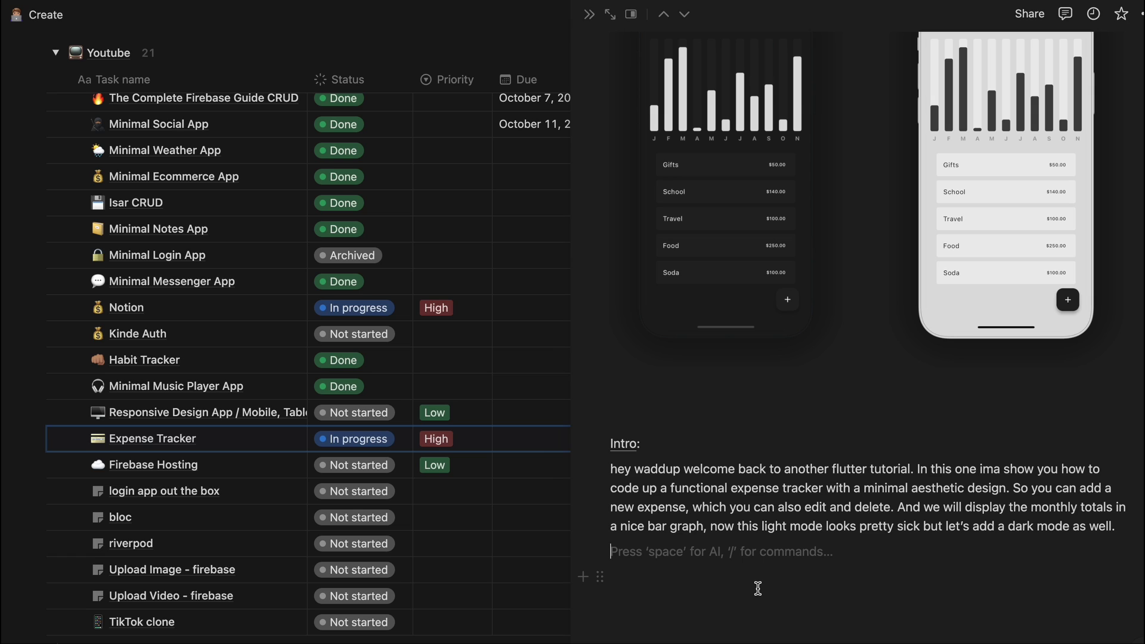
pyautogui.press('space')
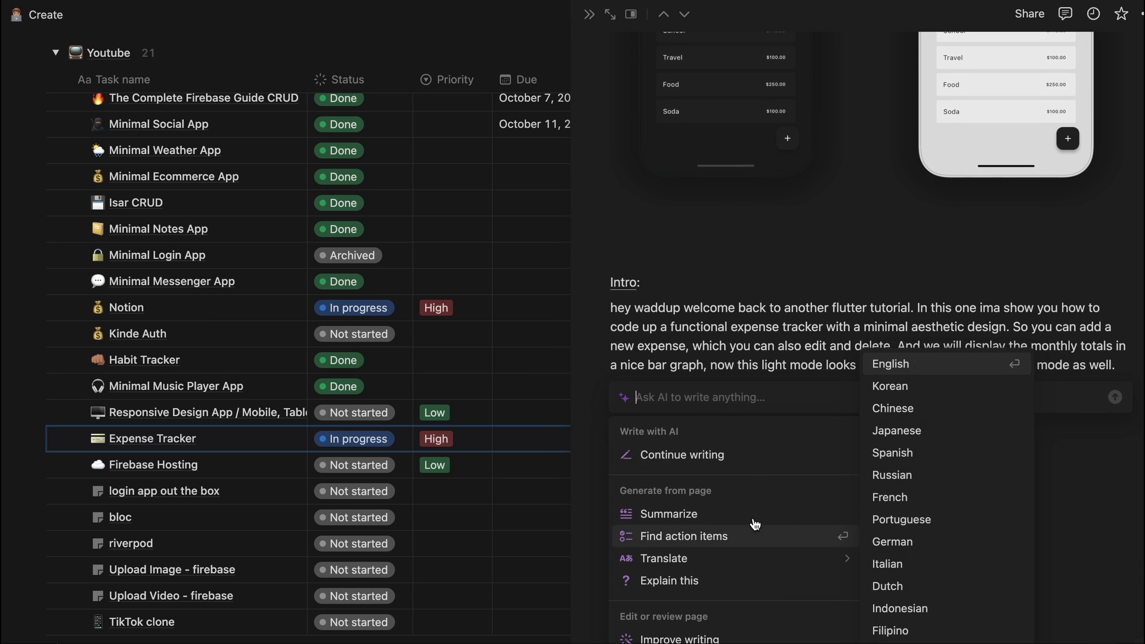
pyautogui.click(800, 458)
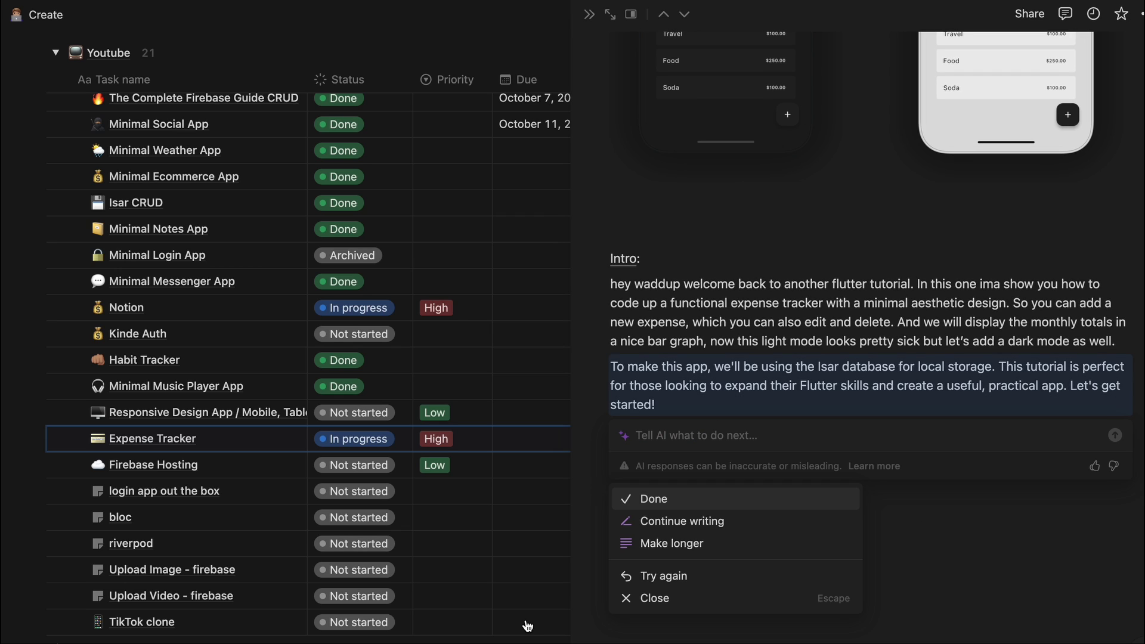
pyautogui.click(659, 543)
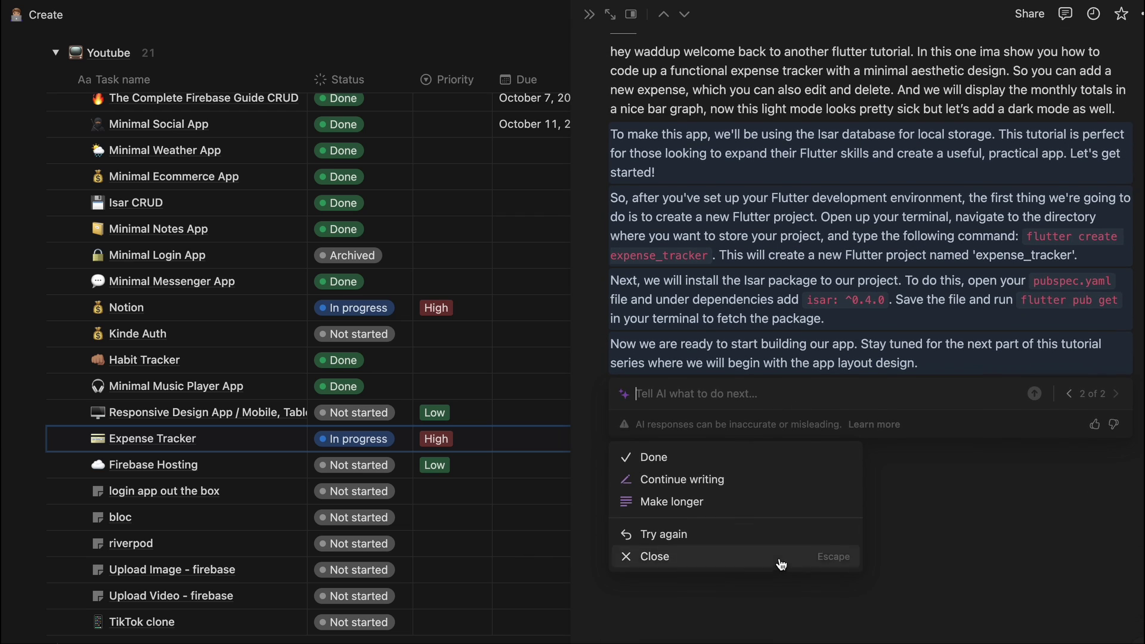
pyautogui.click(693, 561)
# - Have AI make the generated Intro paragraphs shorter and replace the selected text with that version
pyautogui.click(608, 291)
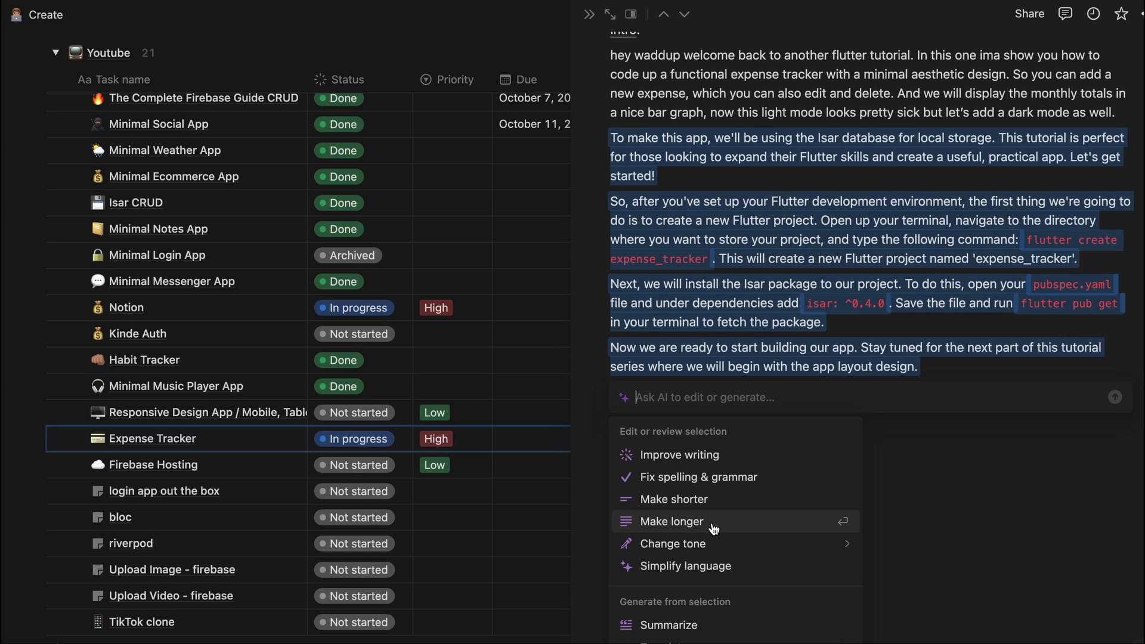
pyautogui.moveTo(714, 543)
pyautogui.click(674, 500)
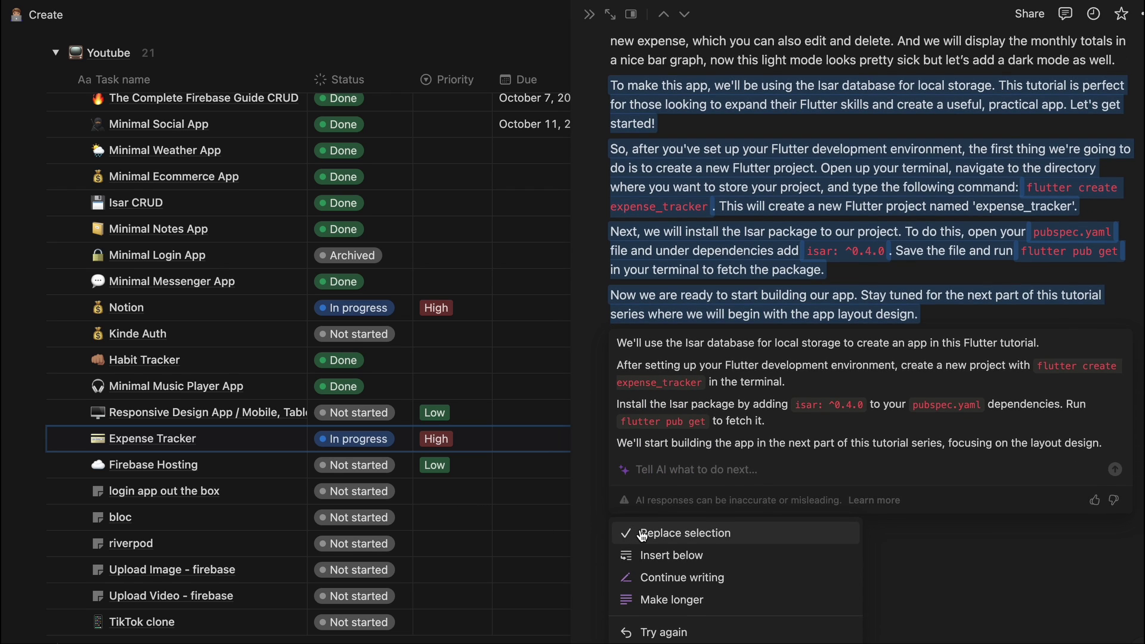
pyautogui.click(642, 534)
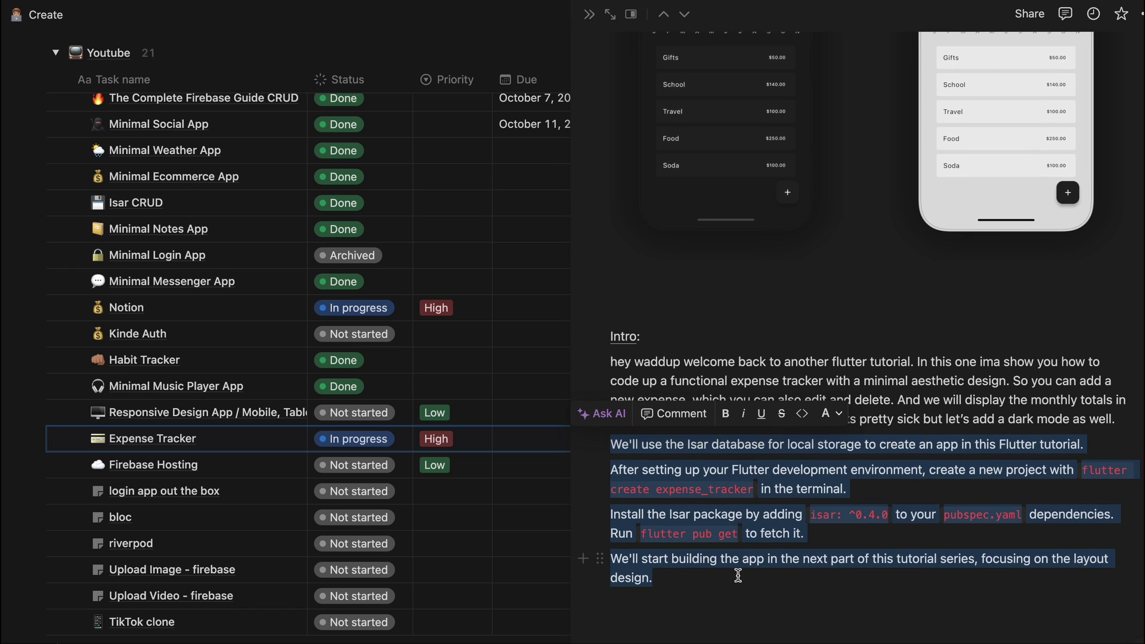
# - Have AI change the tone of the shortened paragraphs to Friendly and replace the selected text with the result
pyautogui.click(605, 417)
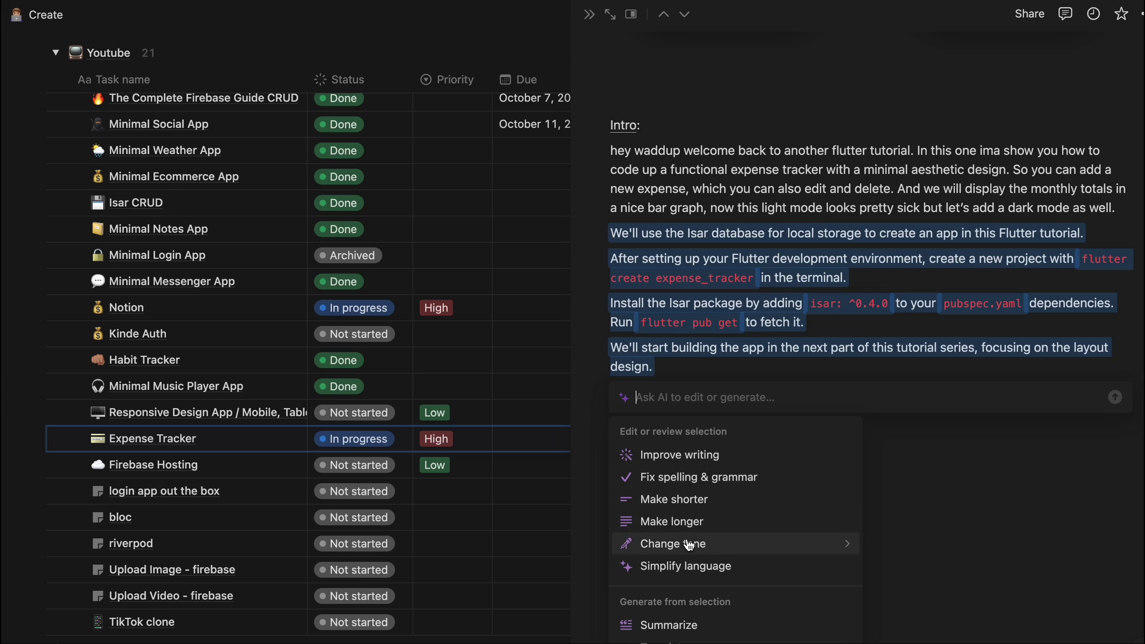
pyautogui.moveTo(690, 544)
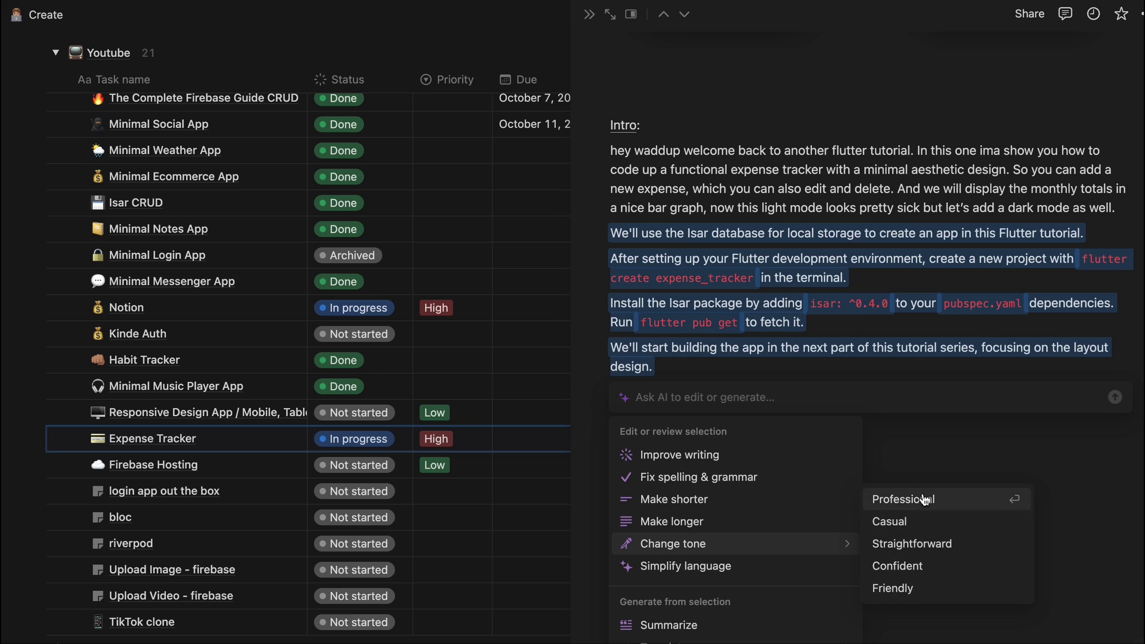
pyautogui.click(920, 592)
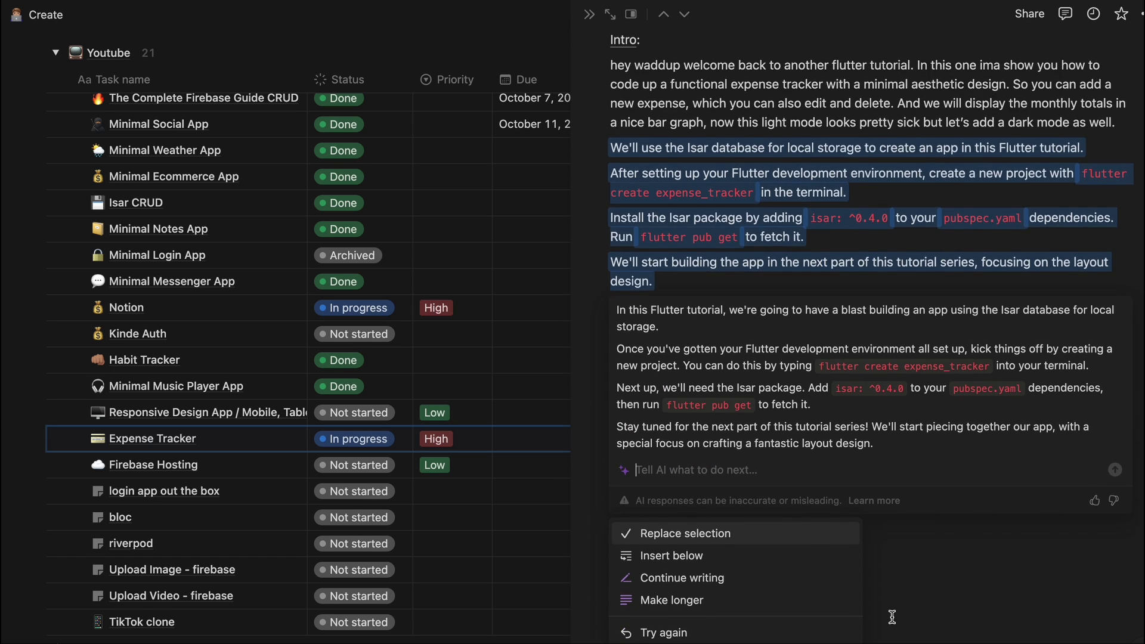
pyautogui.click(753, 533)
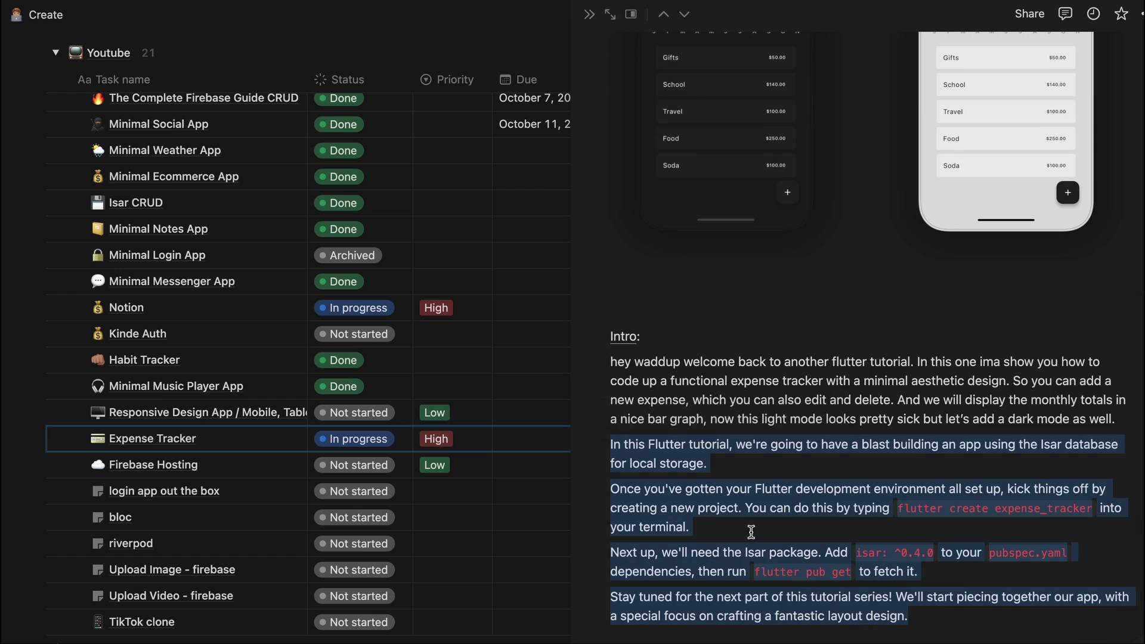
pyautogui.scroll(-2, 751, 531)
pyautogui.click(941, 576)
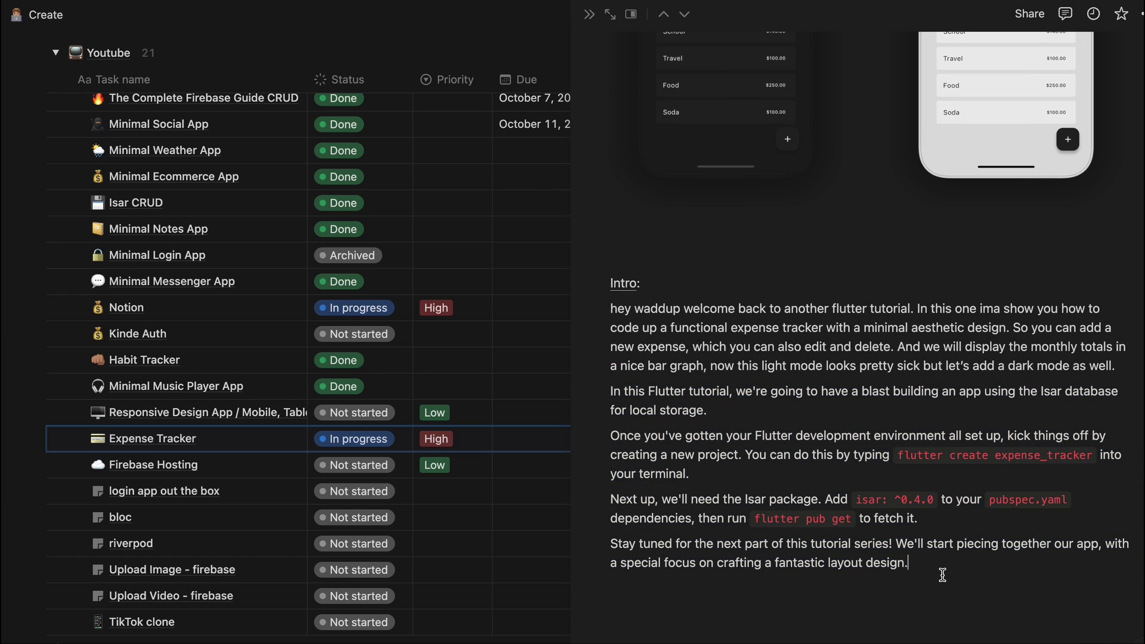
pyautogui.scroll(1, 943, 576)
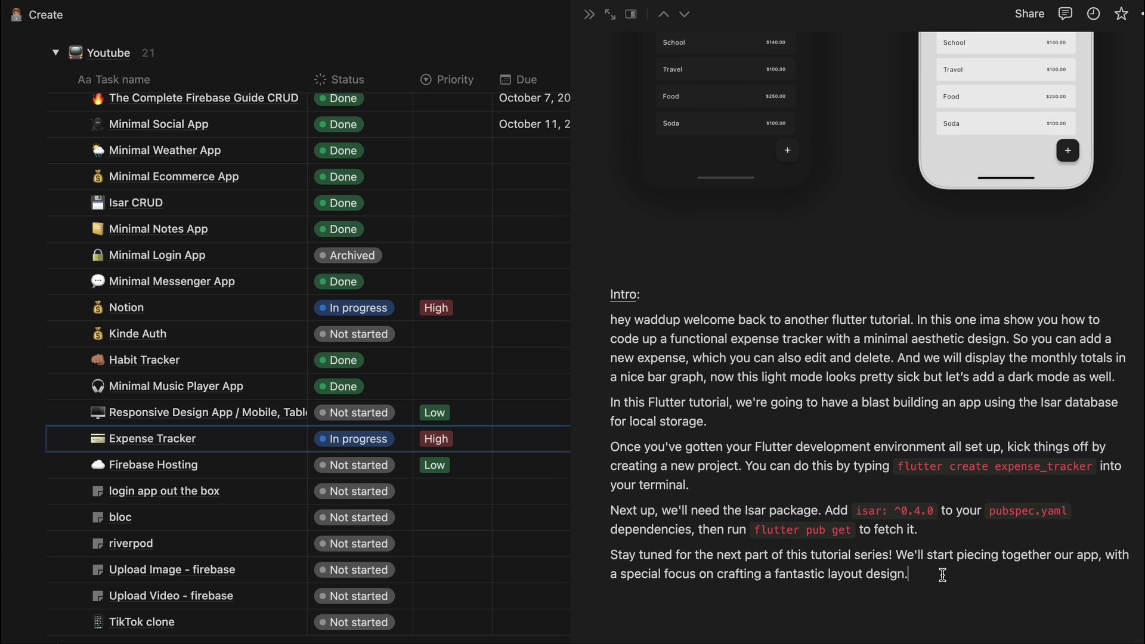
pyautogui.scroll(9, 942, 575)
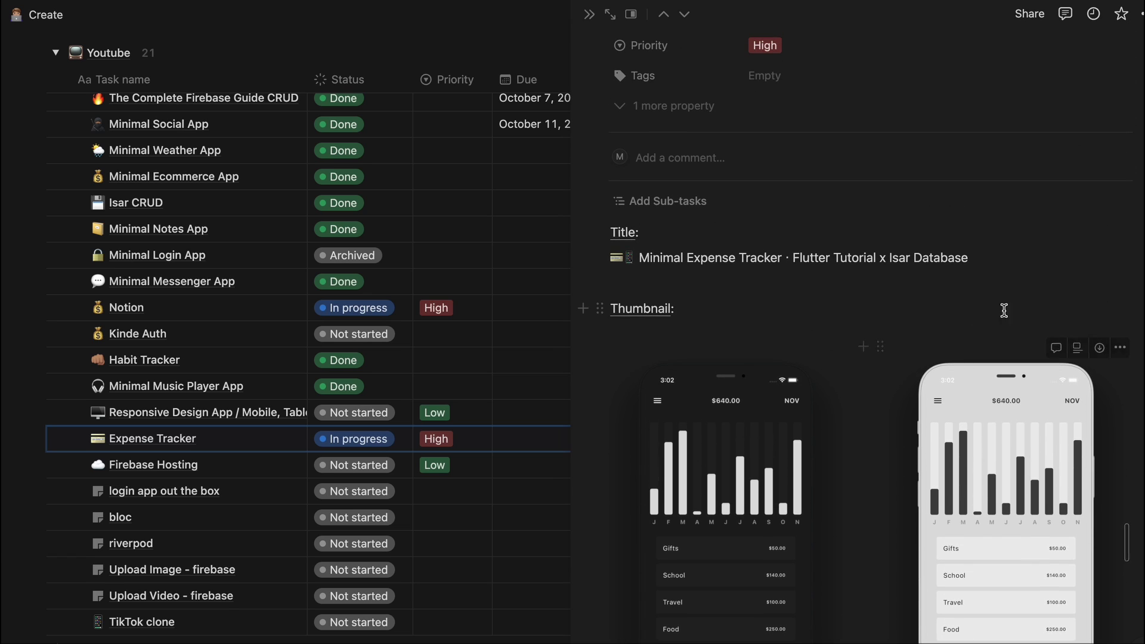
# - Have AI translate the title line "Minimal Expense Tracker · Flutter Tutorial x Isar Database" into Korean and discard the result
pyautogui.click(631, 283)
pyautogui.press('space')
pyautogui.press('Escape')
pyautogui.hotkey('shift', 'Up')
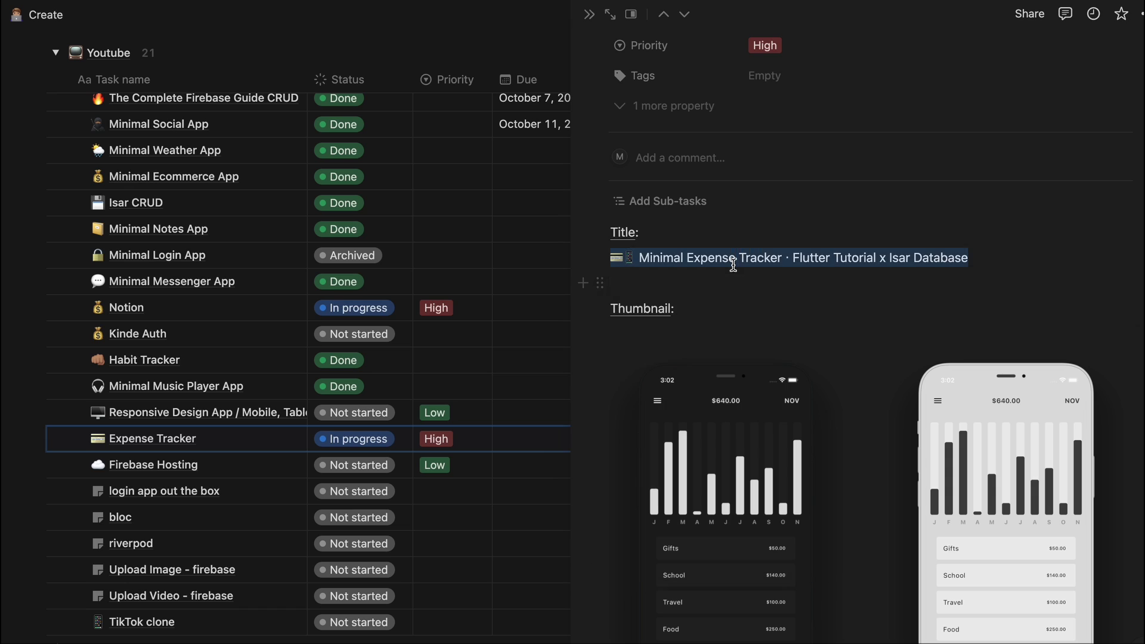
pyautogui.click(610, 232)
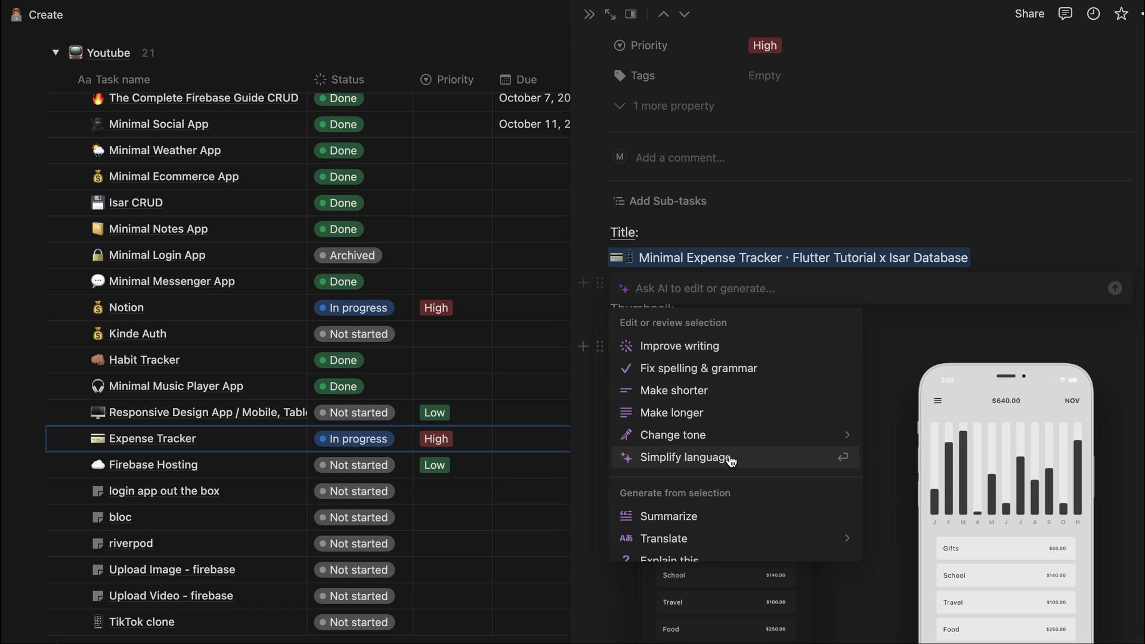
pyautogui.scroll(-2, 735, 465)
pyautogui.moveTo(736, 477)
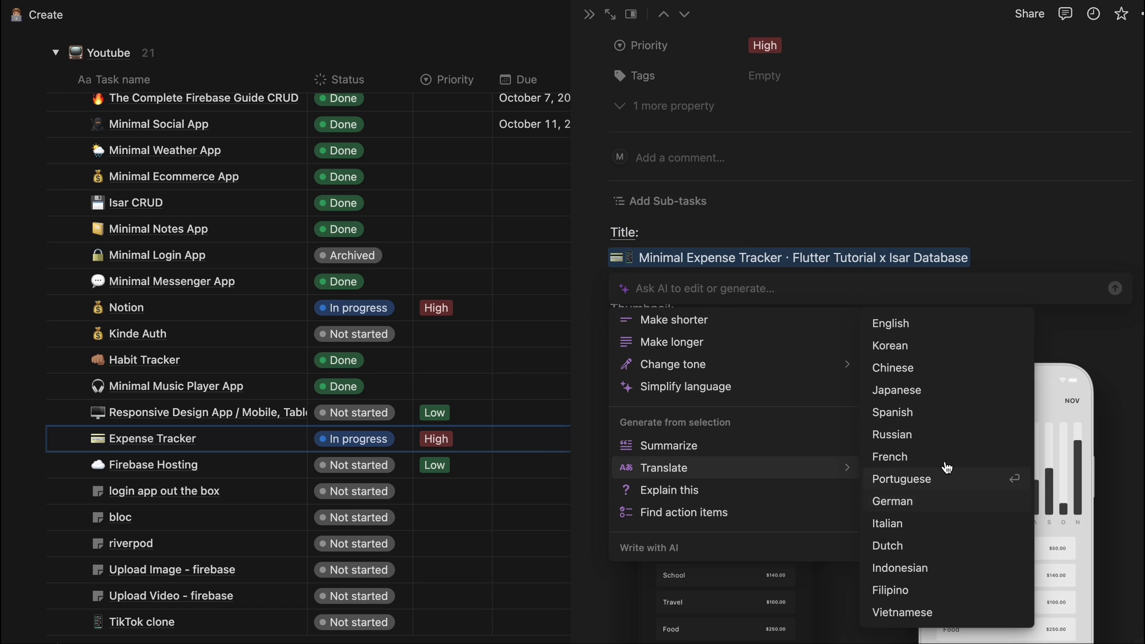
pyautogui.click(906, 346)
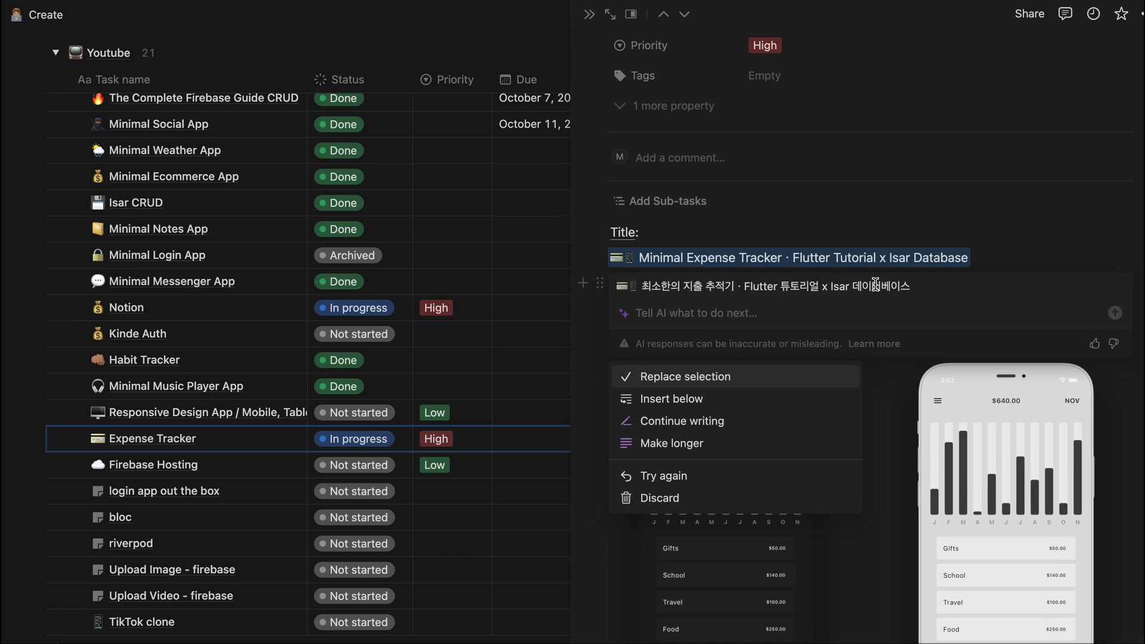
pyautogui.click(644, 498)
# - Have AI improve the writing of the selected title line and discard the suggestion
pyautogui.click(610, 230)
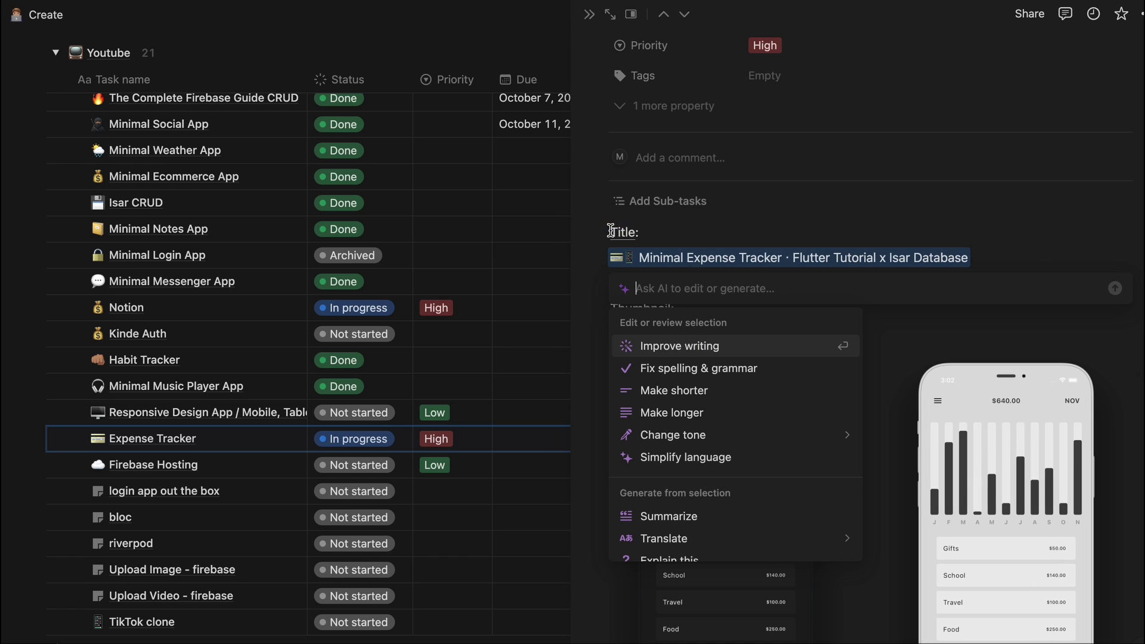
pyautogui.click(759, 351)
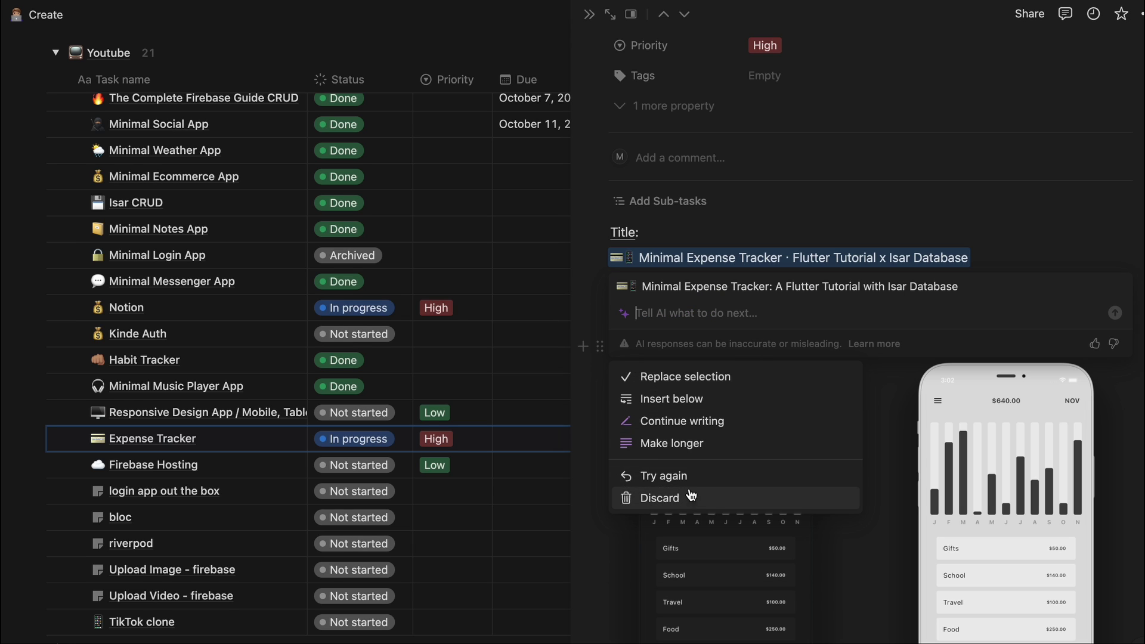
pyautogui.click(659, 498)
# - Add a "Description:" heading on the line above Intro and underline the word Description
pyautogui.scroll(1, 825, 585)
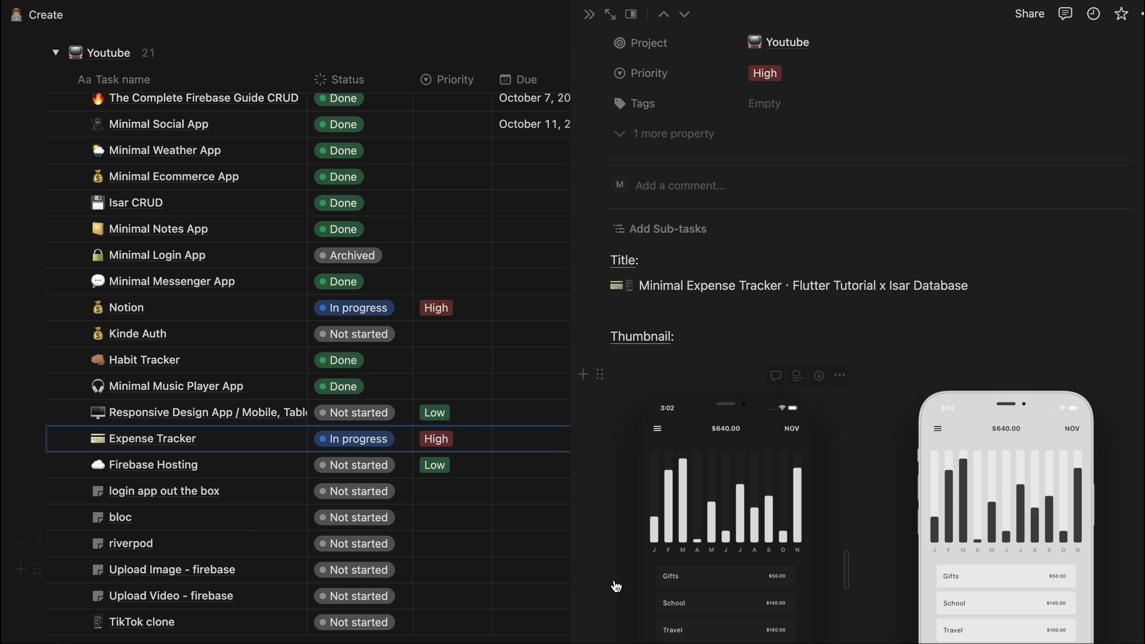
pyautogui.scroll(-5, 615, 579)
pyautogui.scroll(-1, 614, 578)
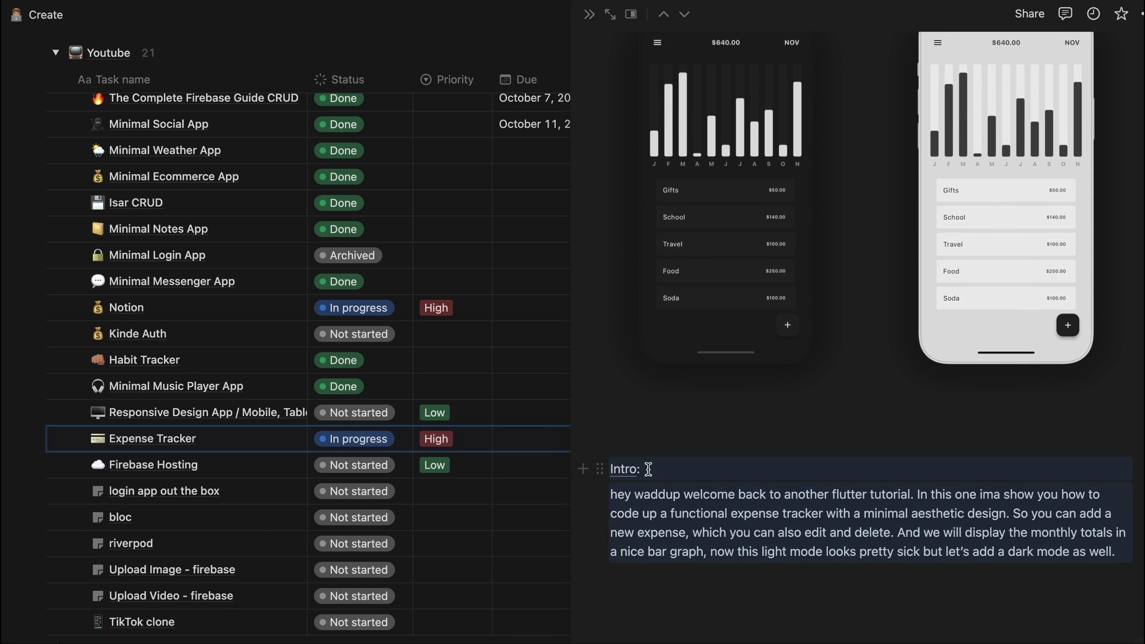
pyautogui.click(626, 439)
pyautogui.write('Description:')
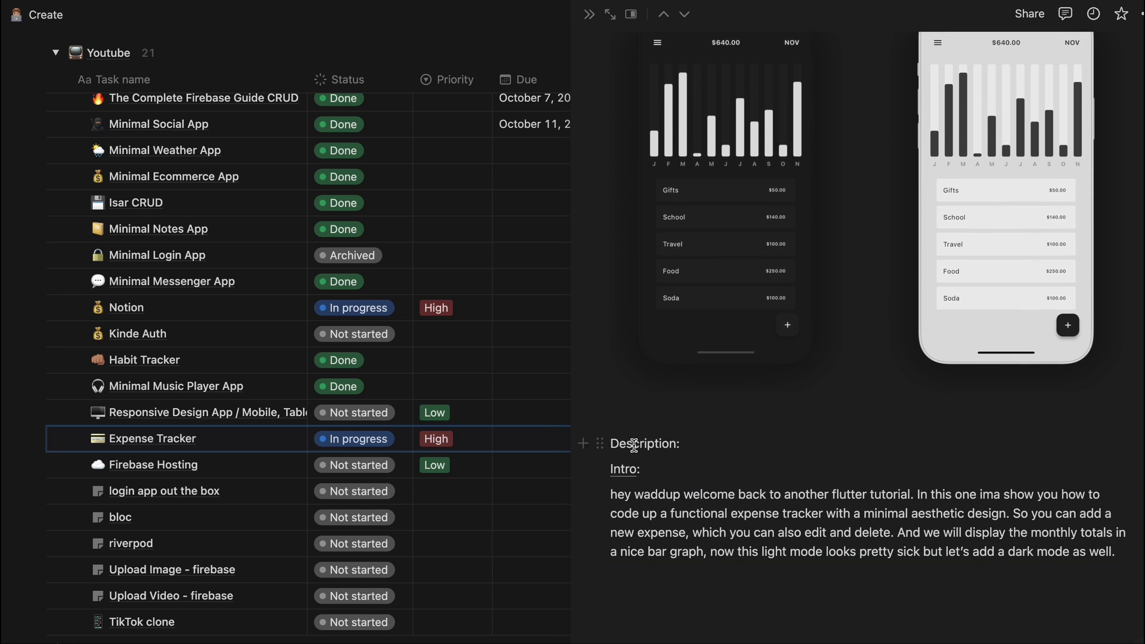
pyautogui.doubleClick(634, 445)
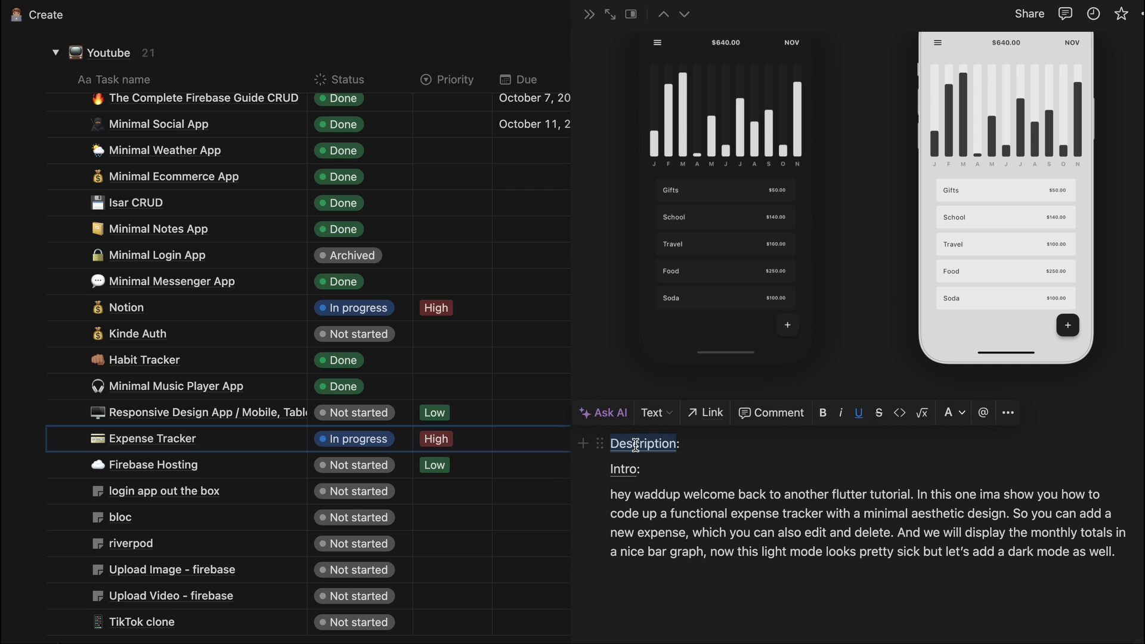
# - Have AI write a description for this YouTube tutorial below the Description heading and keep the generated paragraph
pyautogui.click(685, 444)
pyautogui.press('Return')
pyautogui.press('Return')
pyautogui.press('space')
pyautogui.write('write a short ')
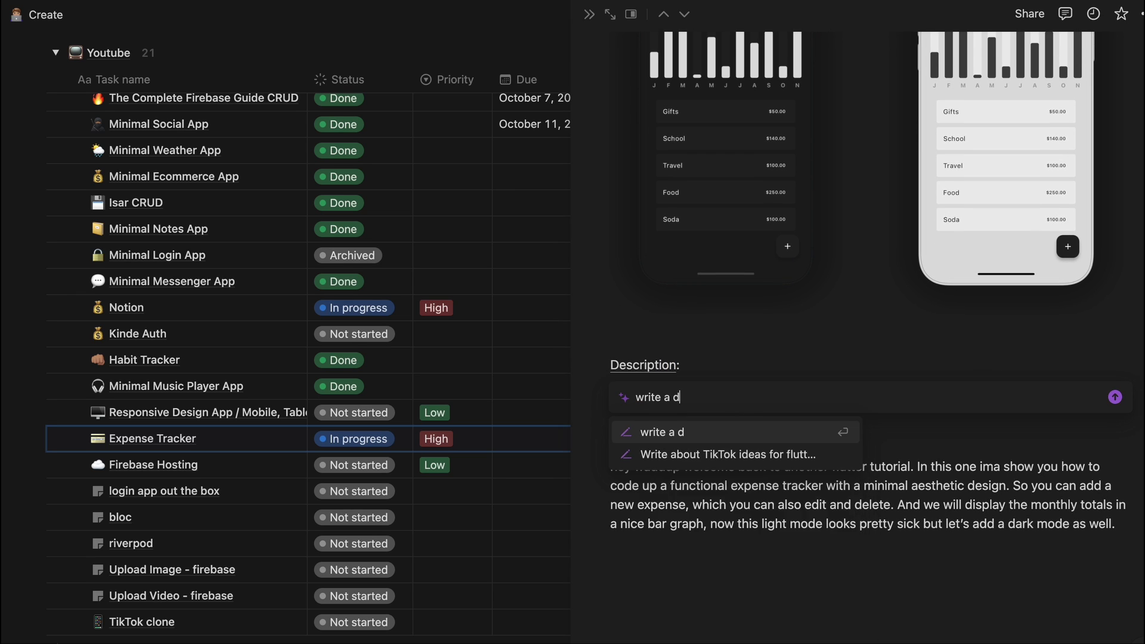
pyautogui.write('description for this yout')
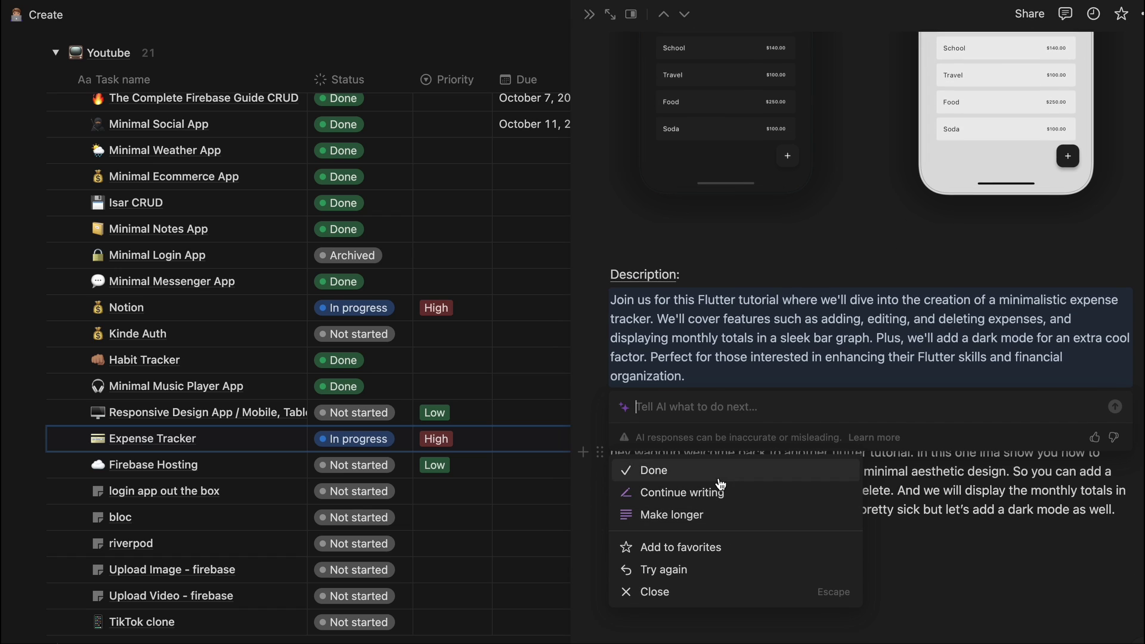
pyautogui.click(720, 481)
# - Have AI reword the generated Description paragraph and replace the original with the new version
pyautogui.tripleClick(620, 290)
pyautogui.click(600, 309)
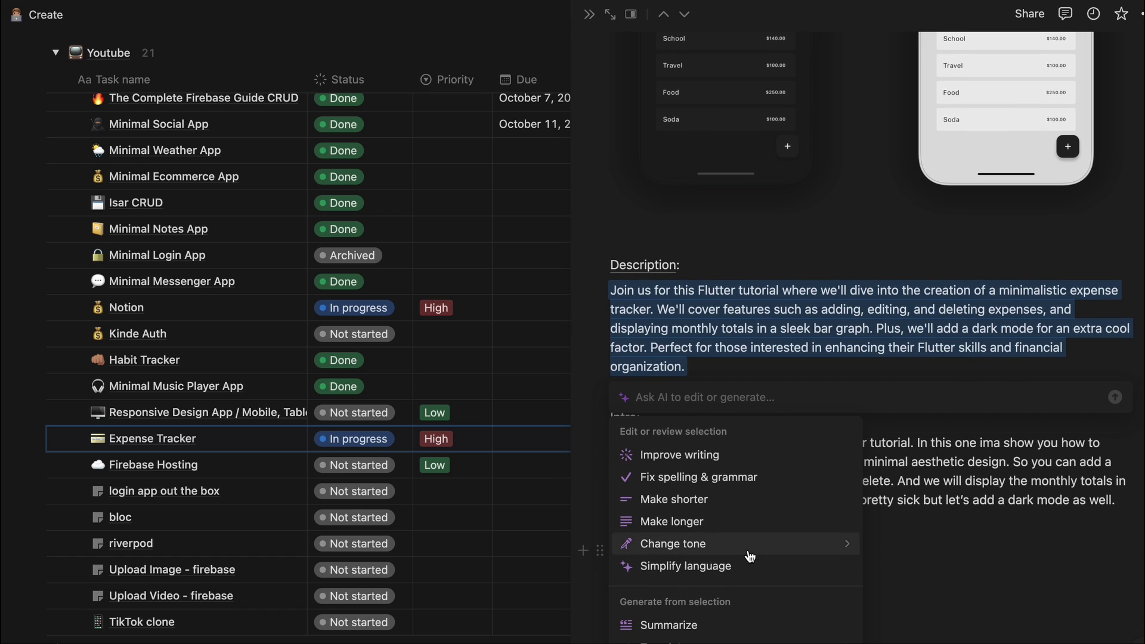
pyautogui.moveTo(748, 553)
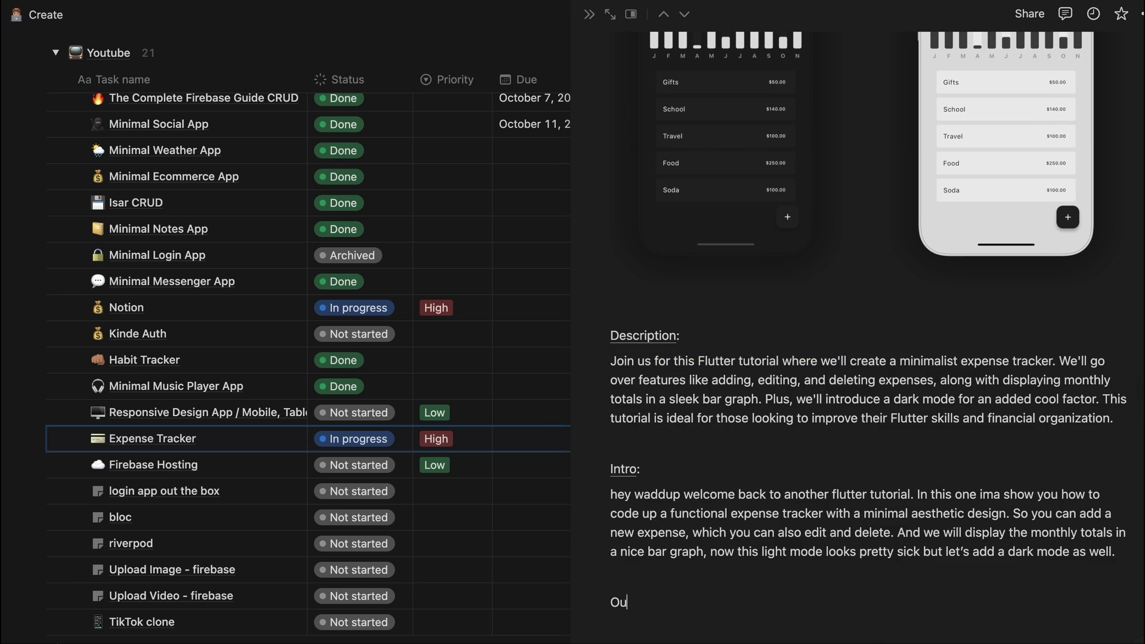
# - Add an "Outro:" heading below the Intro paragraph and have AI "write a short outro for this youtube tutorial" under it
pyautogui.write('tro:')
pyautogui.press('Return')
pyautogui.press('space')
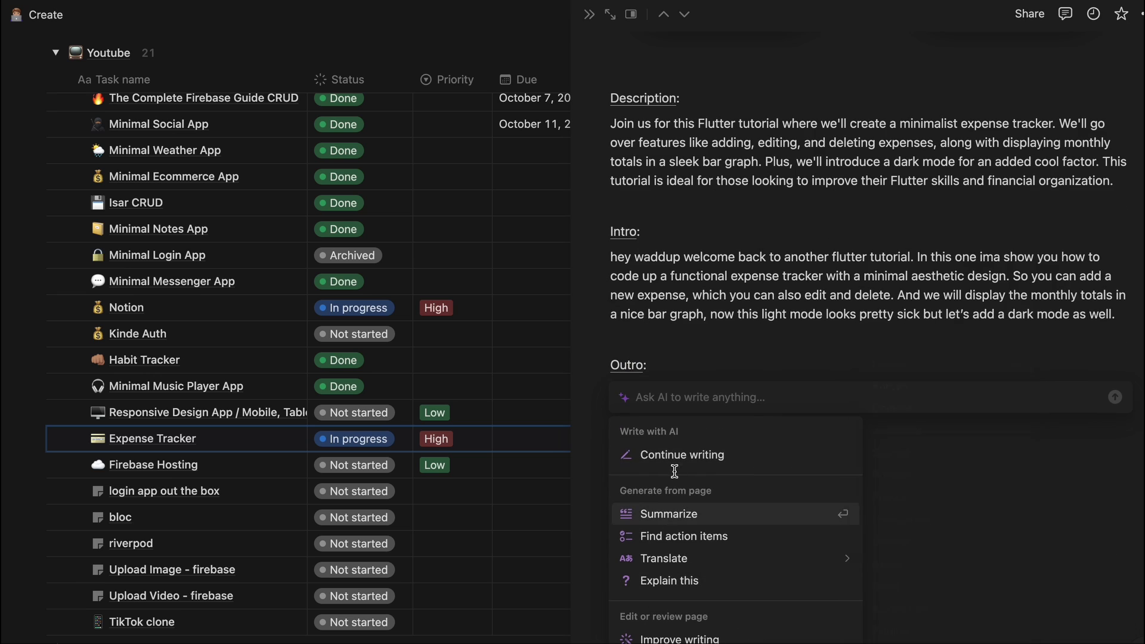
pyautogui.write('write a short outro for this youtube tutorial')
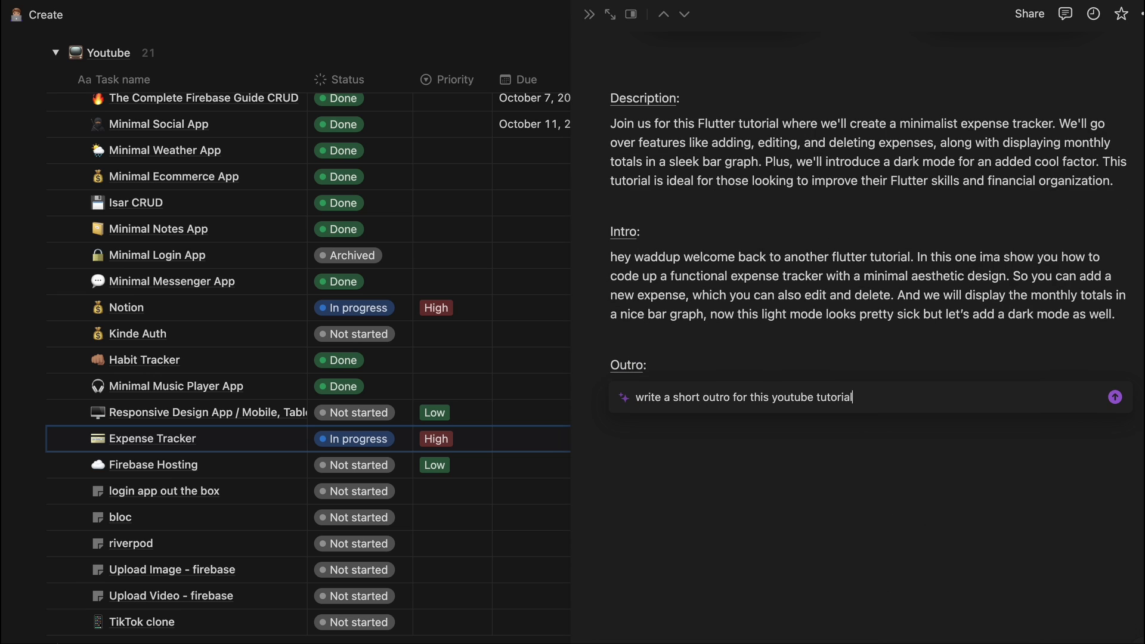
pyautogui.press('Return')
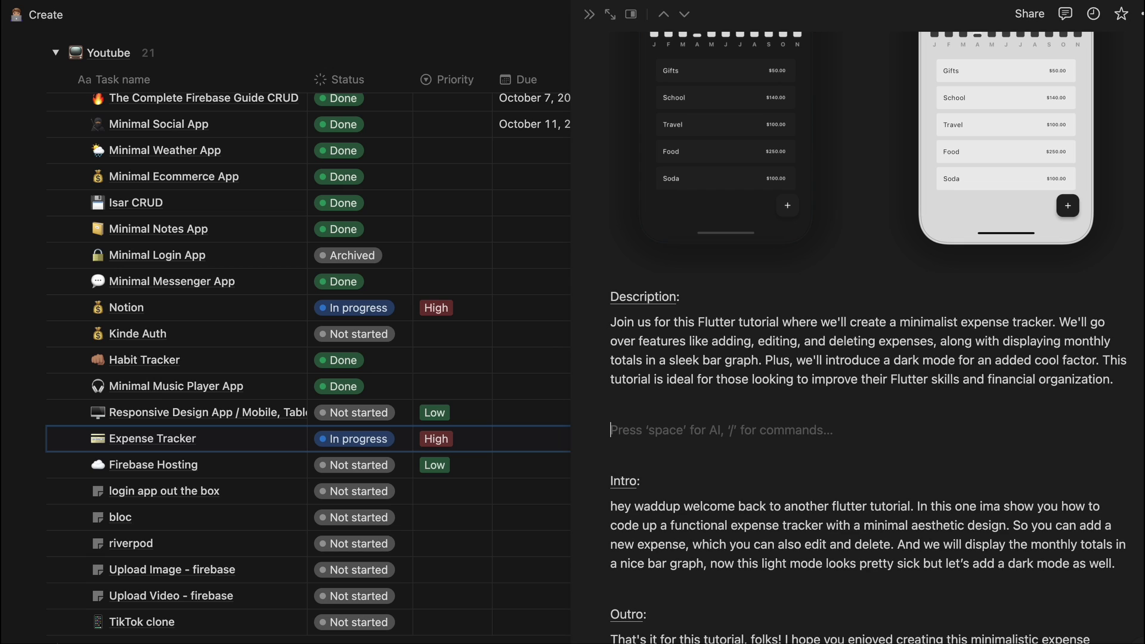
# - Add an underlined "Coding + Recording:" heading between the Description and Intro sections, with a new line below it
pyautogui.write('Coding + R')
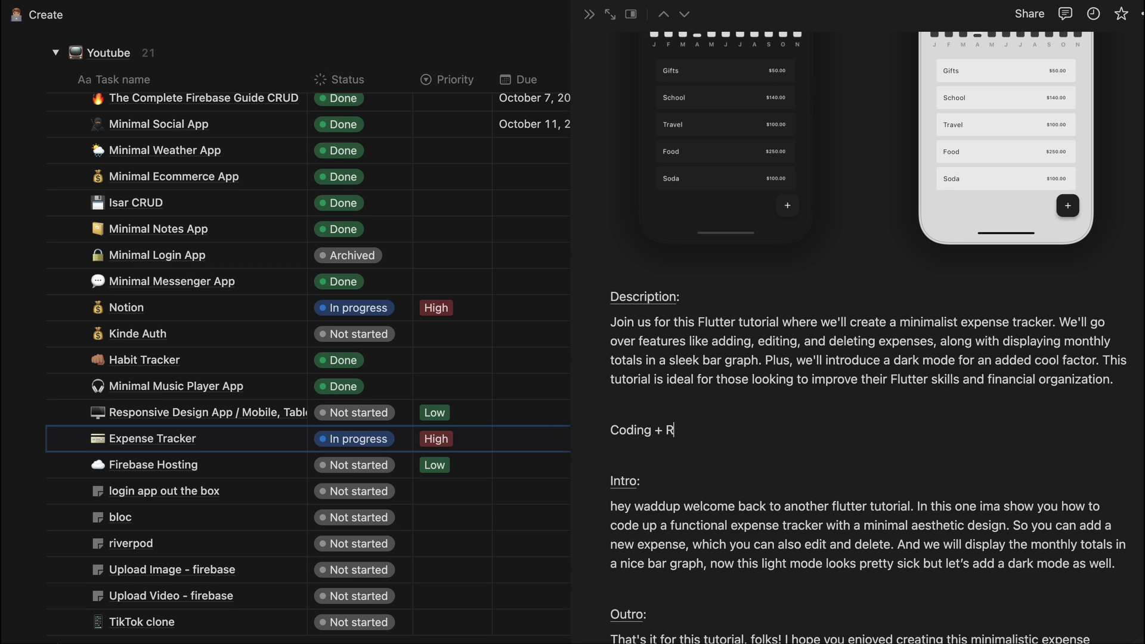
pyautogui.write('ecording:')
pyautogui.tripleClick(682, 430)
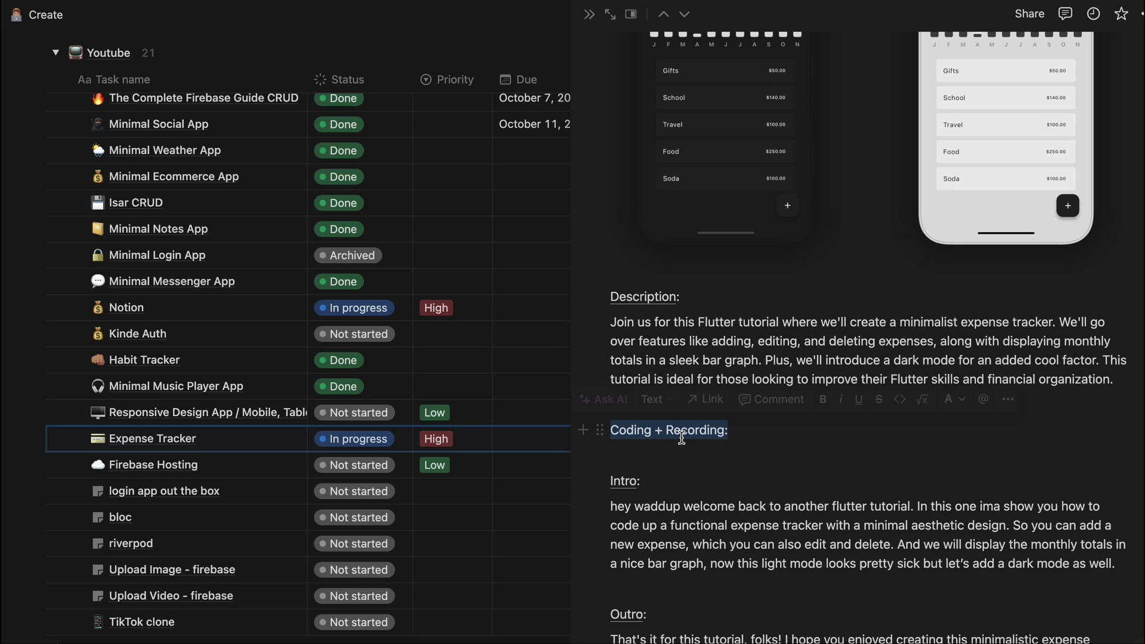
pyautogui.hotkey('ctrl', 'u')
pyautogui.press('Right')
pyautogui.press('Return')
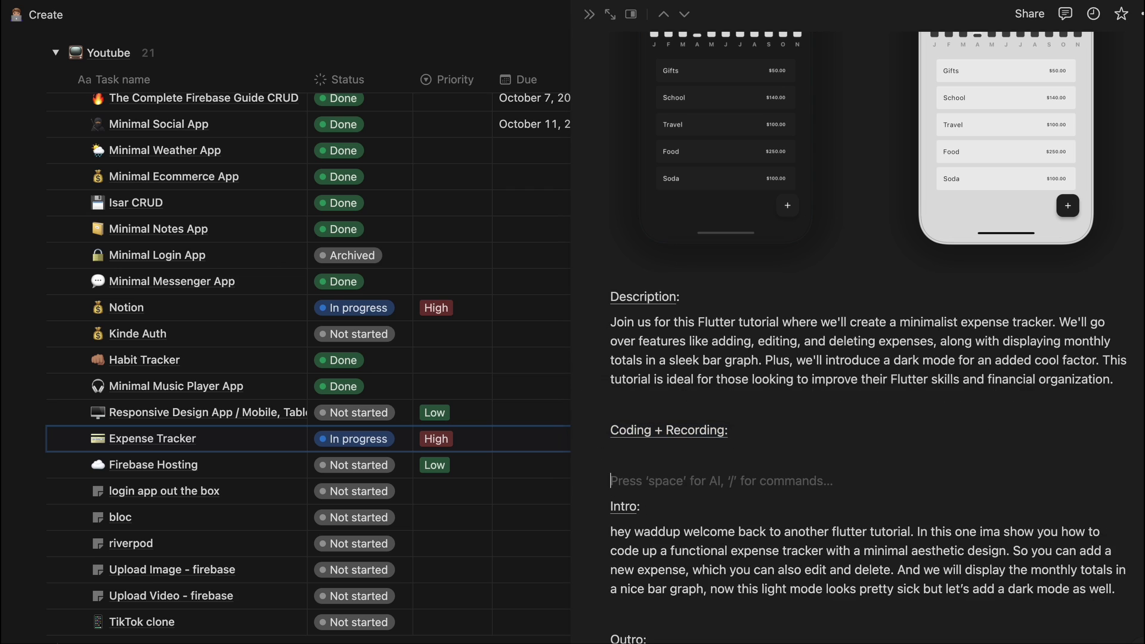
# - Start a to-do list under Coding + Recording with the item "Create / delete / edit expenses and save to db"
pyautogui.write('/to')
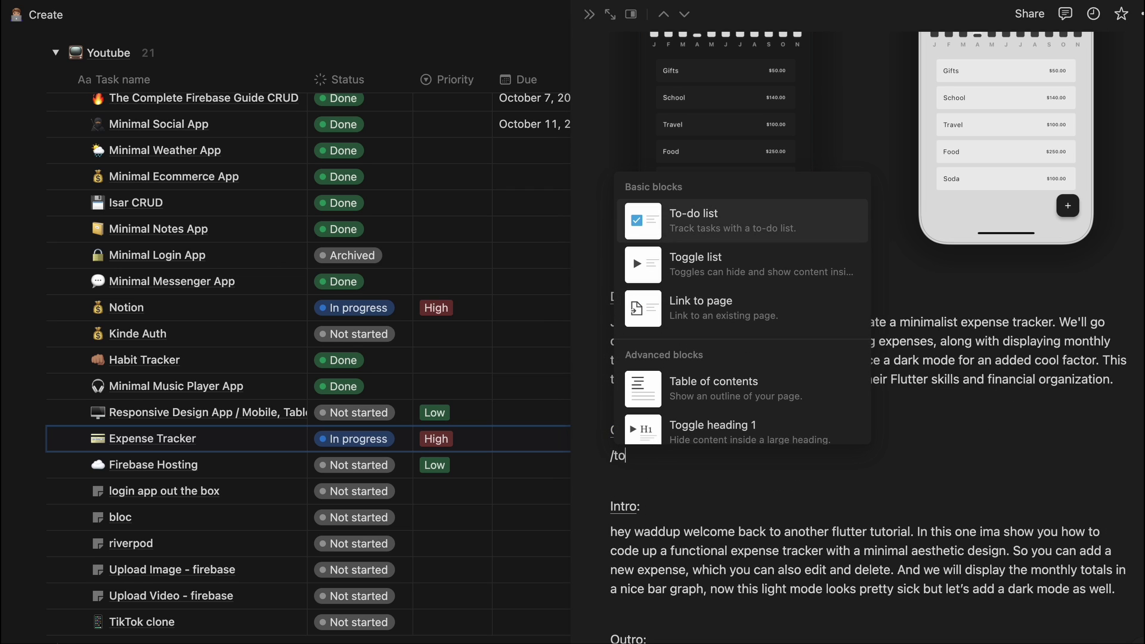
pyautogui.press('Return')
pyautogui.write('Cerate')
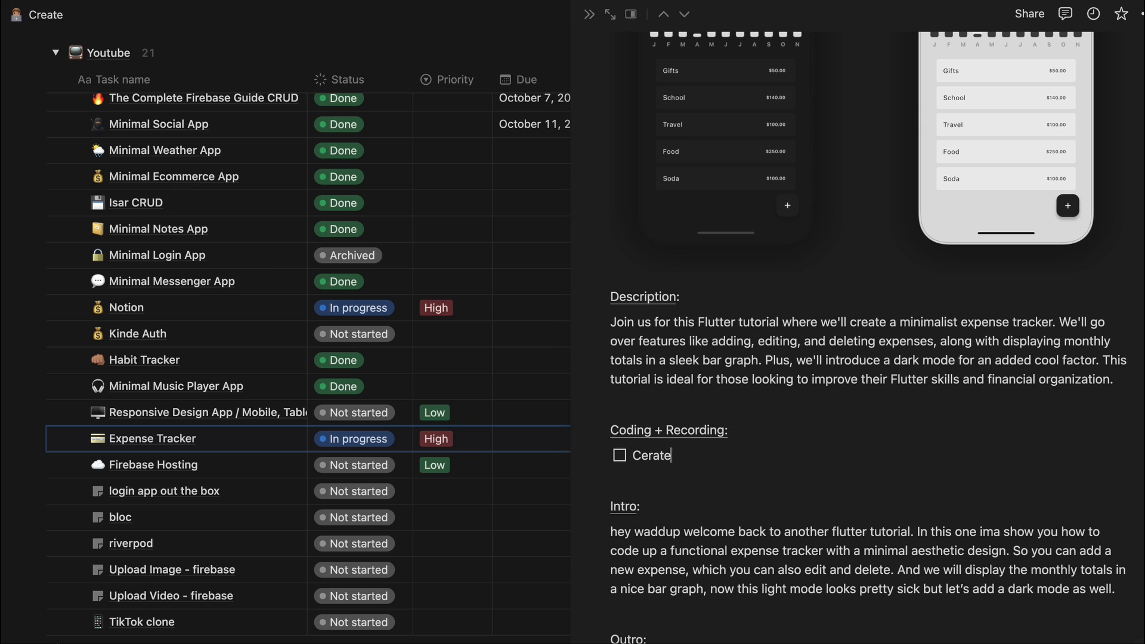
pyautogui.write(' / delete / edit expenses')
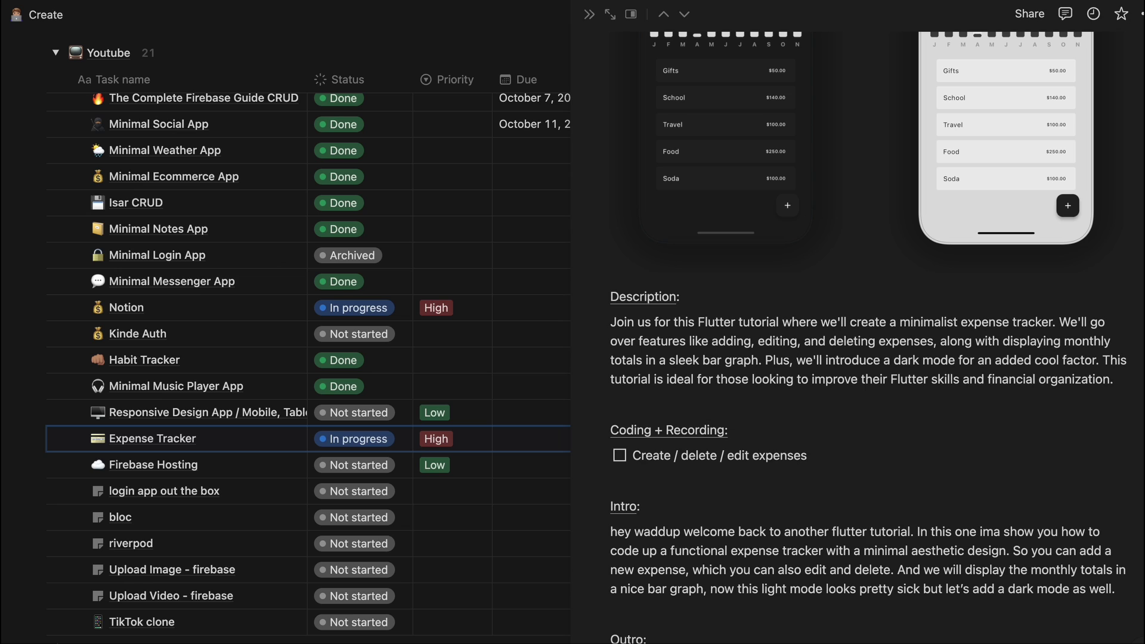
pyautogui.write(' and save to db')
# - Add the to-do items "Bar graph to display expense summary" and "Themes - light vs dark mode"
pyautogui.press('Return')
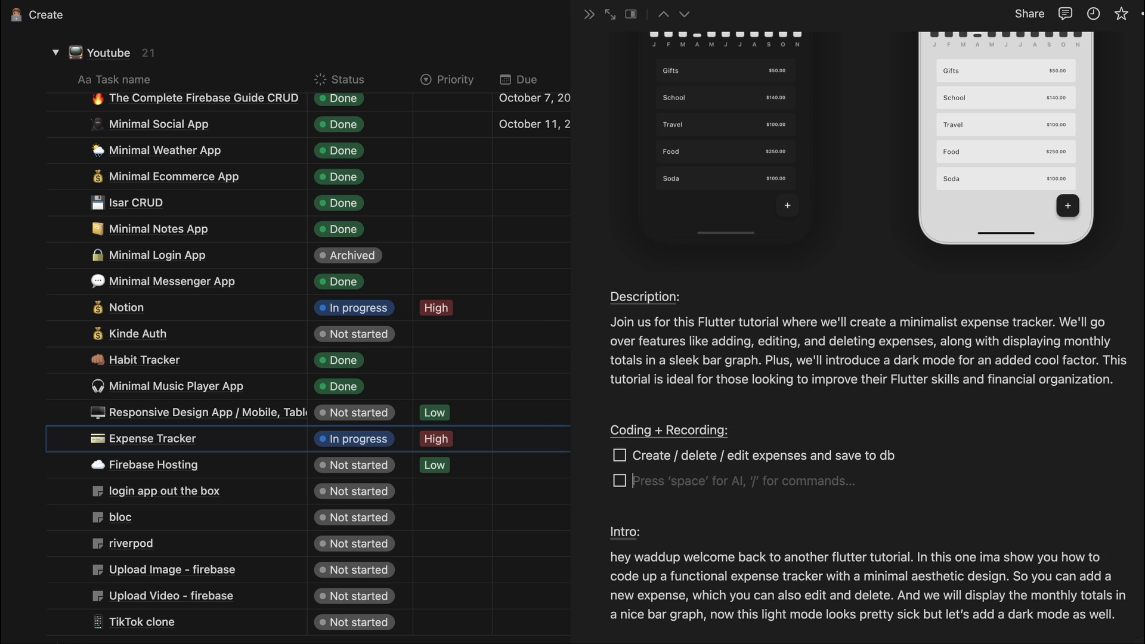
pyautogui.write('Bar graph to display expense summary')
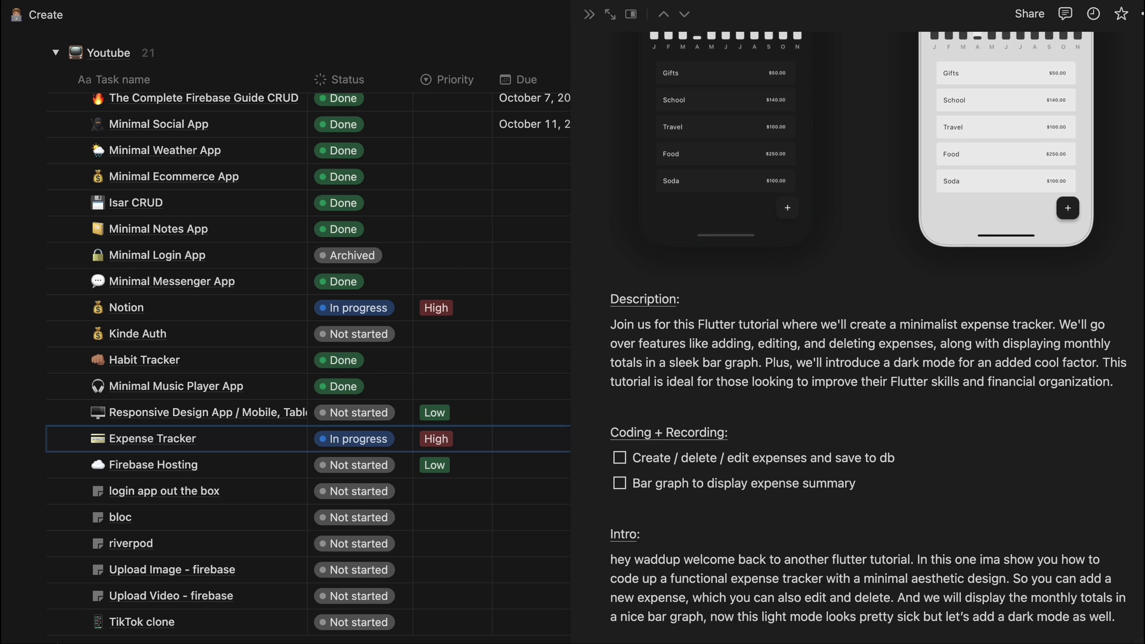
pyautogui.press('Return')
pyautogui.write('Themes')
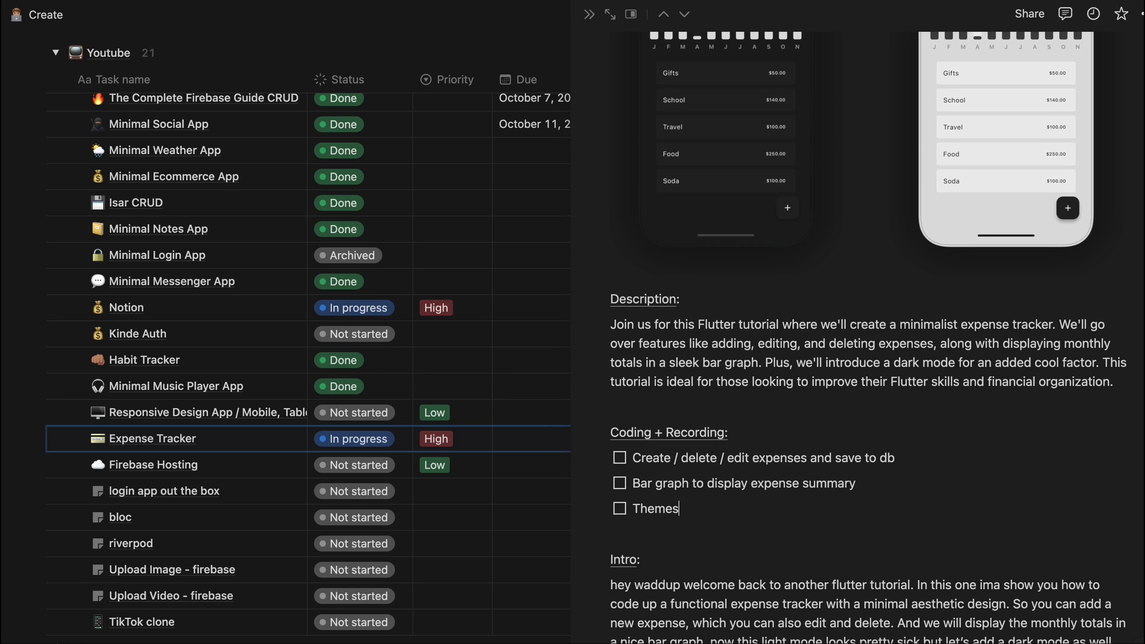
pyautogui.write(' - light vs dark mode')
# - Nest a code block under the first to-do item and fill it with the readExpenses function that fetches expenses from the database
pyautogui.click(953, 457)
pyautogui.press('Return')
pyautogui.press('Tab')
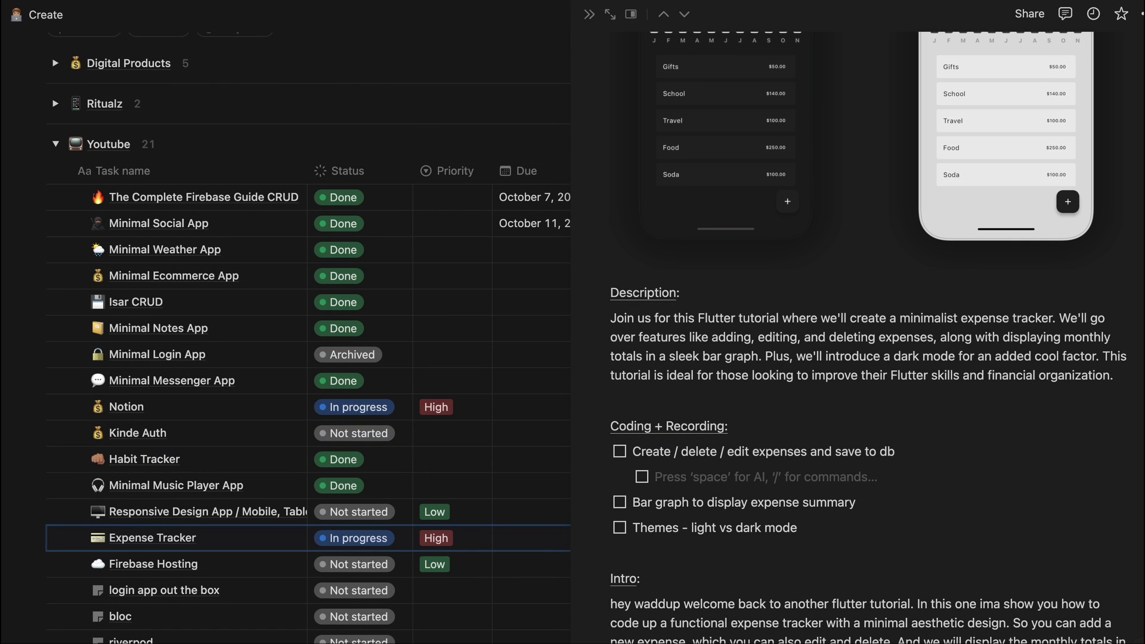
pyautogui.press('space')
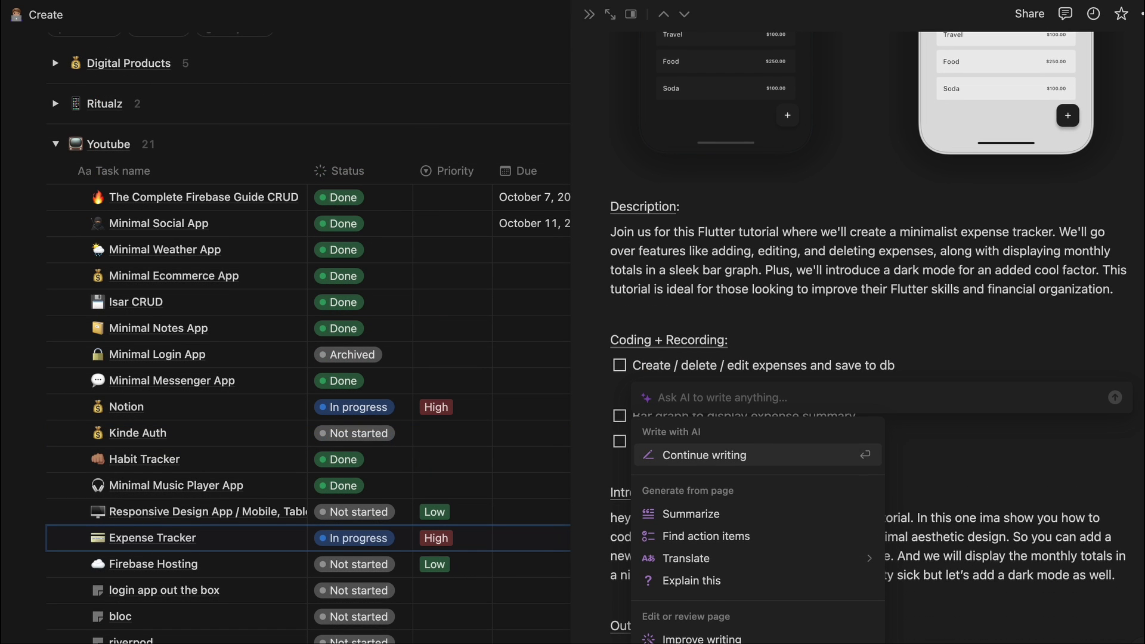
pyautogui.press('Escape')
pyautogui.write('/a')
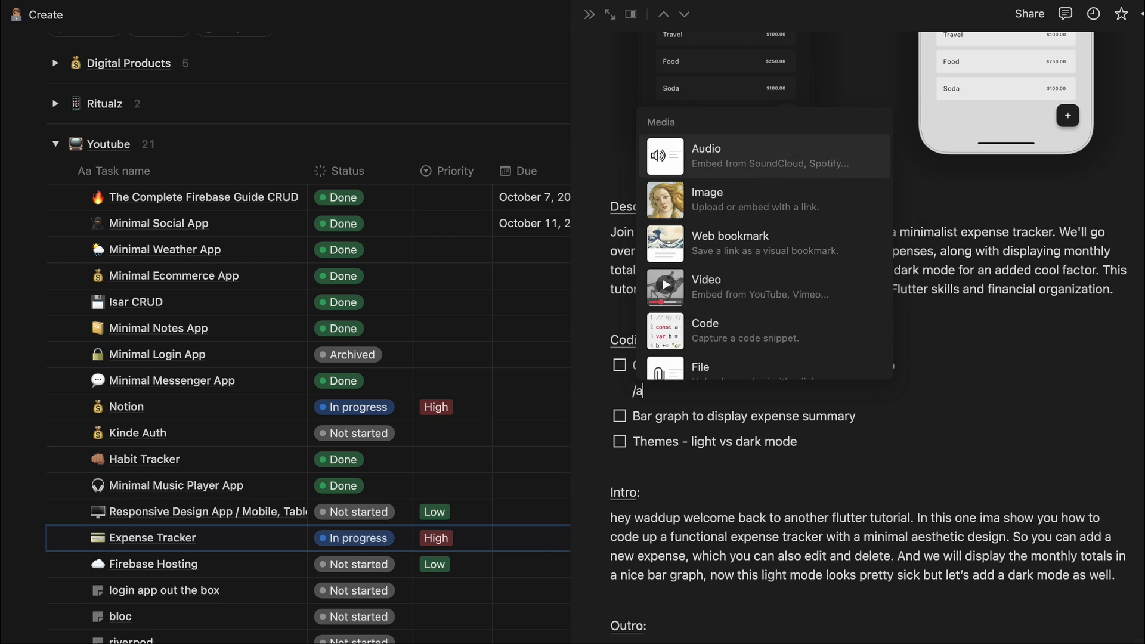
pyautogui.press('BackSpace')
pyautogui.press('BackSpace')
pyautogui.write('code')
pyautogui.press('BackSpace')
pyautogui.press('BackSpace')
pyautogui.press('BackSpace')
pyautogui.write('/code')
pyautogui.press('Return')
pyautogui.write('// Read - expenses from db   Future<void> readExpenses() async {     // fetch all existing expenses from db     List<Expense> fetchedExpenses = await isar.expenses.where().findAll();      // give to local expense list     _allExpenses.clear();     _allExpenses.addAll(fetchedExpenses);      // update UI     notifyListeners();   }')
pyautogui.scroll(-3, 806, 547)
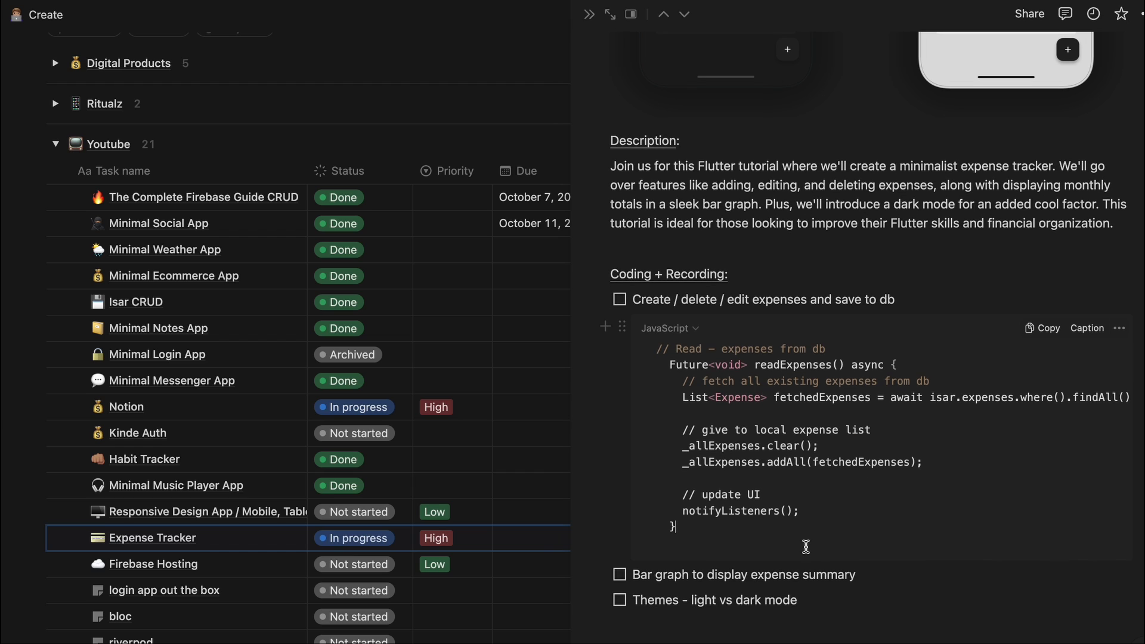
# - Have AI generate a searchExpenses function from the readExpenses code block and dismiss the suggestion
pyautogui.click(623, 328)
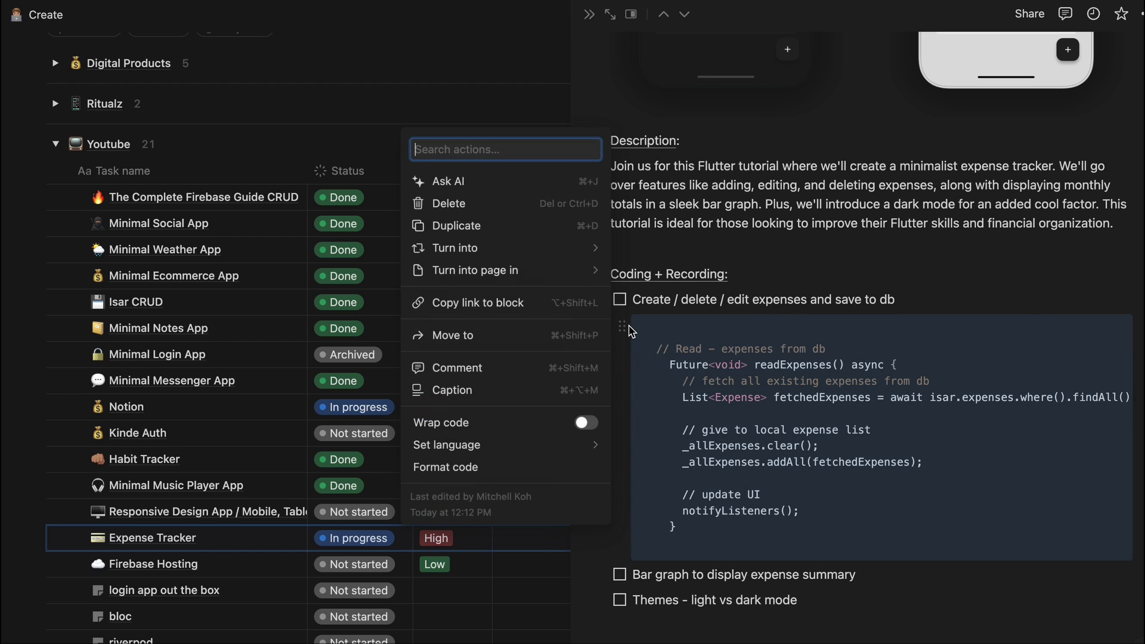
pyautogui.click(571, 182)
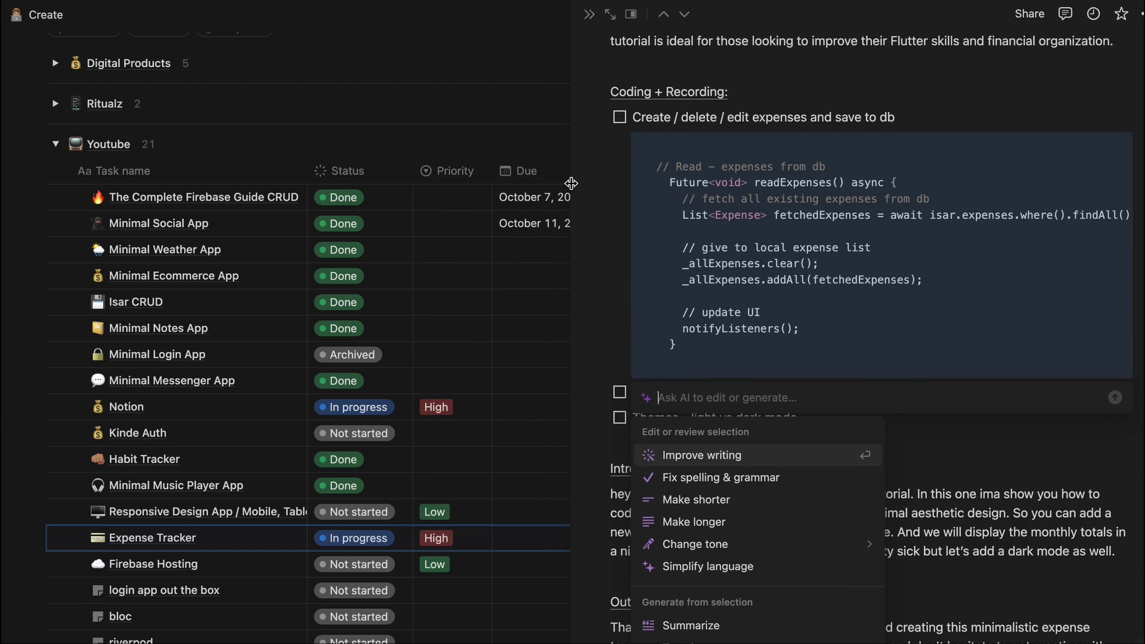
pyautogui.scroll(-5, 738, 456)
pyautogui.click(737, 453)
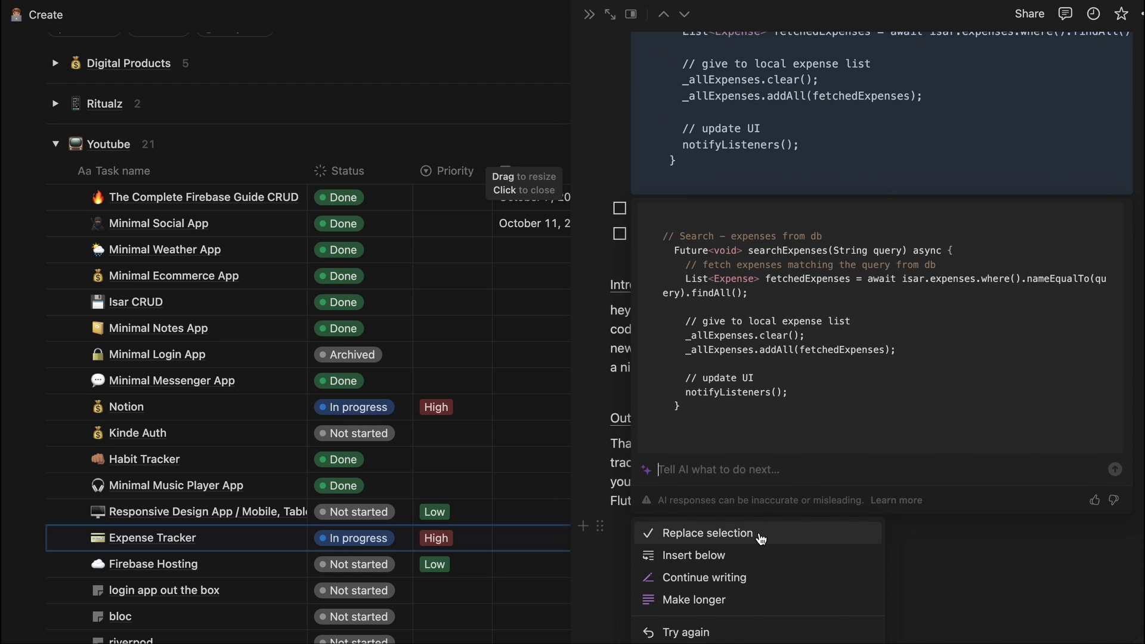
pyautogui.press('Escape')
# - Ask AI on the readExpenses code block with "this is reading expenses method, make a method for deleting expenses" and insert the result below
pyautogui.click(600, 136)
pyautogui.click(480, 58)
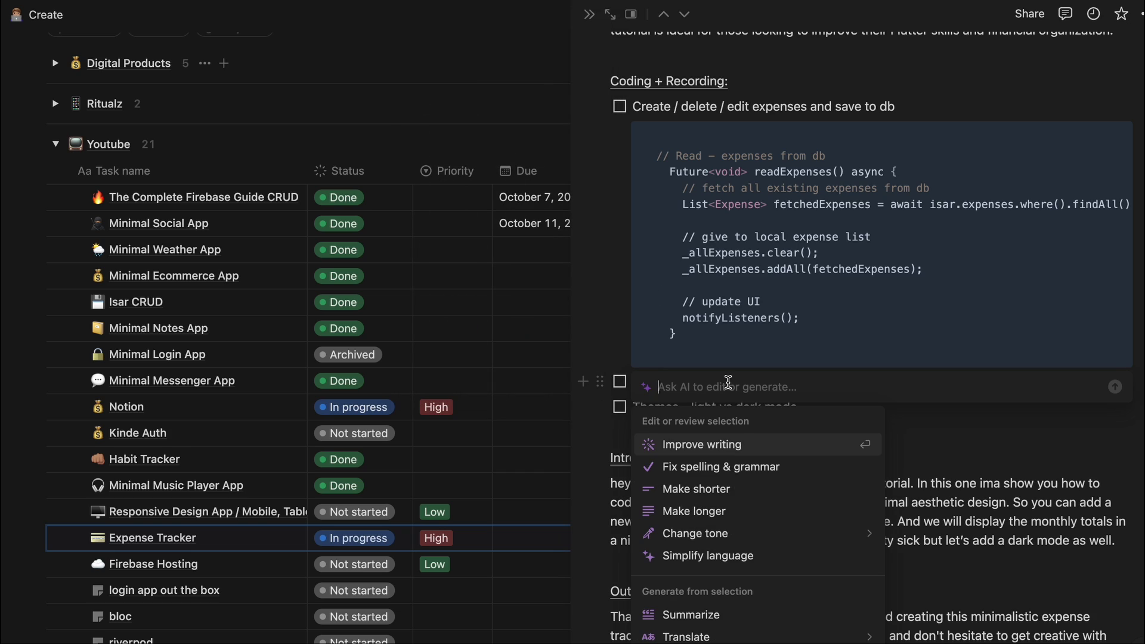
pyautogui.write('this is rea')
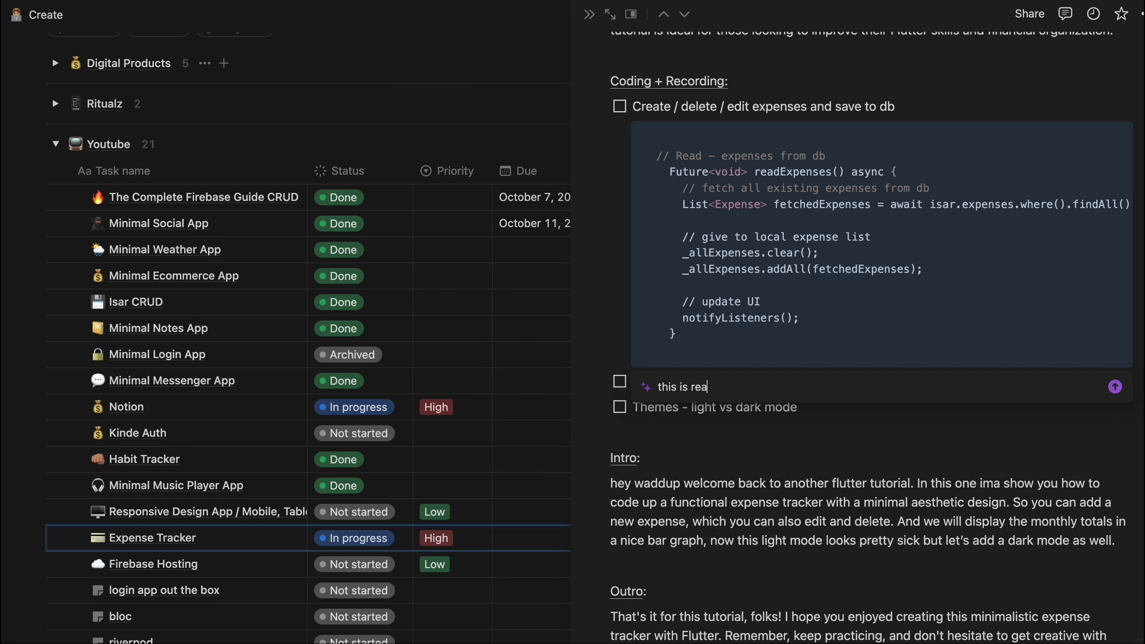
pyautogui.write('ding expenses method, make a method for dele')
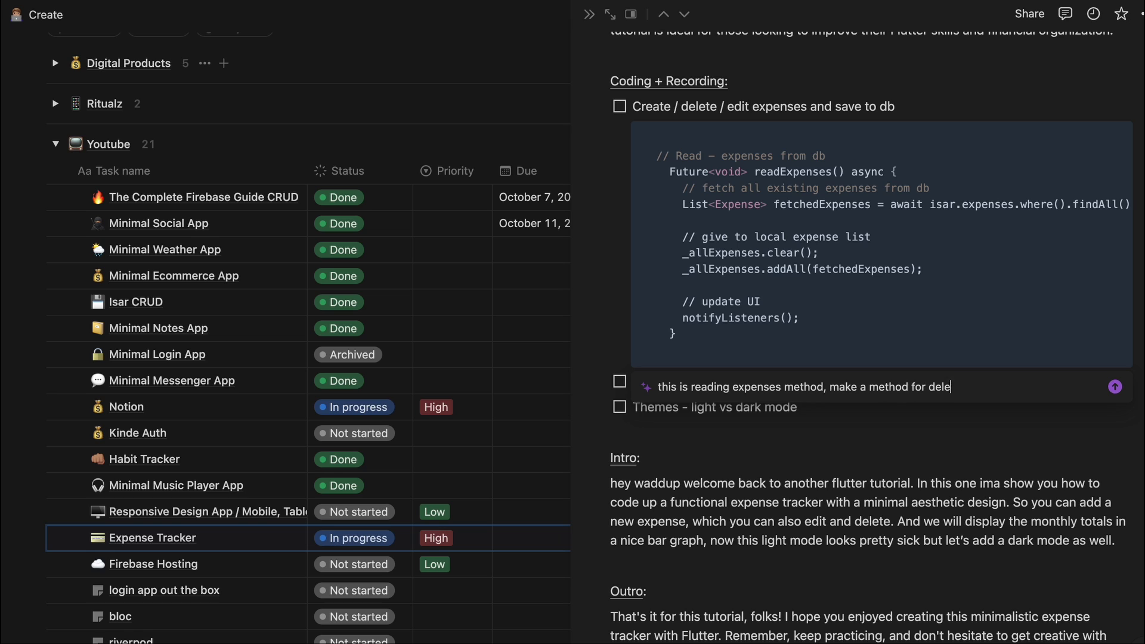
pyautogui.write('ting expenses')
pyautogui.press('Return')
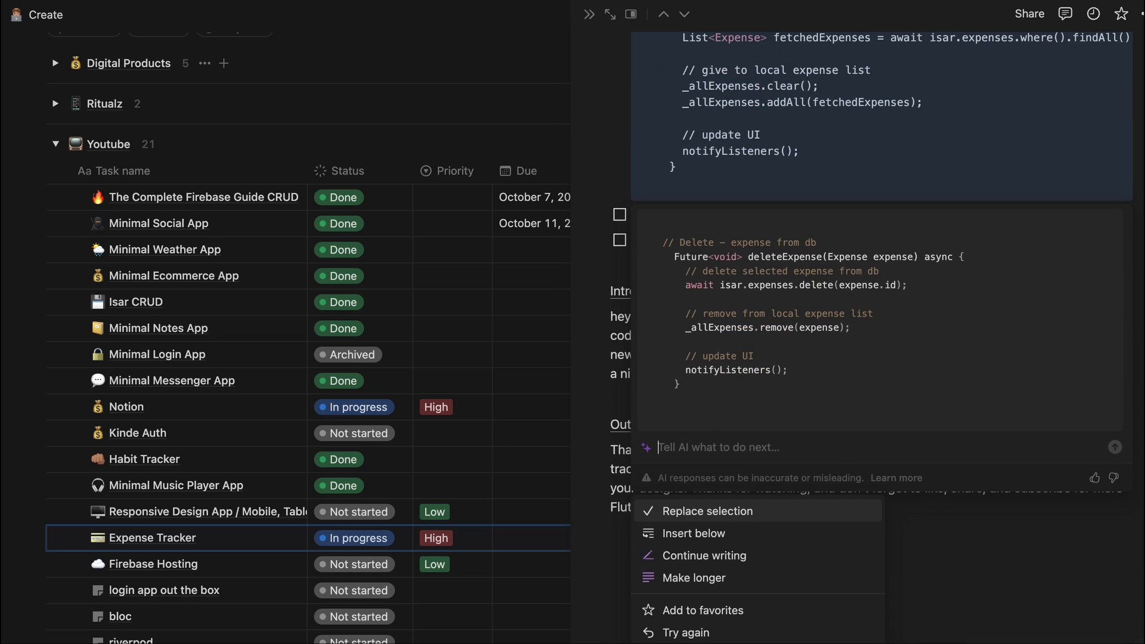
pyautogui.click(746, 534)
# - Have AI code up a method to create a new expense from the readExpenses block and insert it below that block
pyautogui.scroll(2, 745, 489)
pyautogui.click(622, 84)
pyautogui.click(537, 51)
pyautogui.write('code up a method to create a')
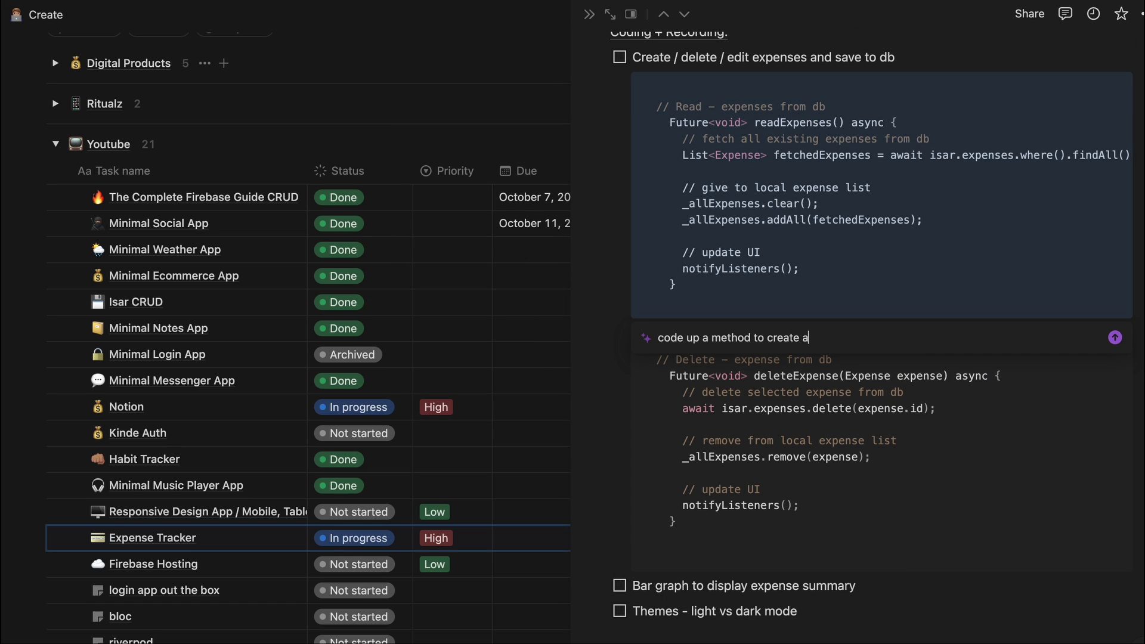
pyautogui.write(' new')
pyautogui.press('Return')
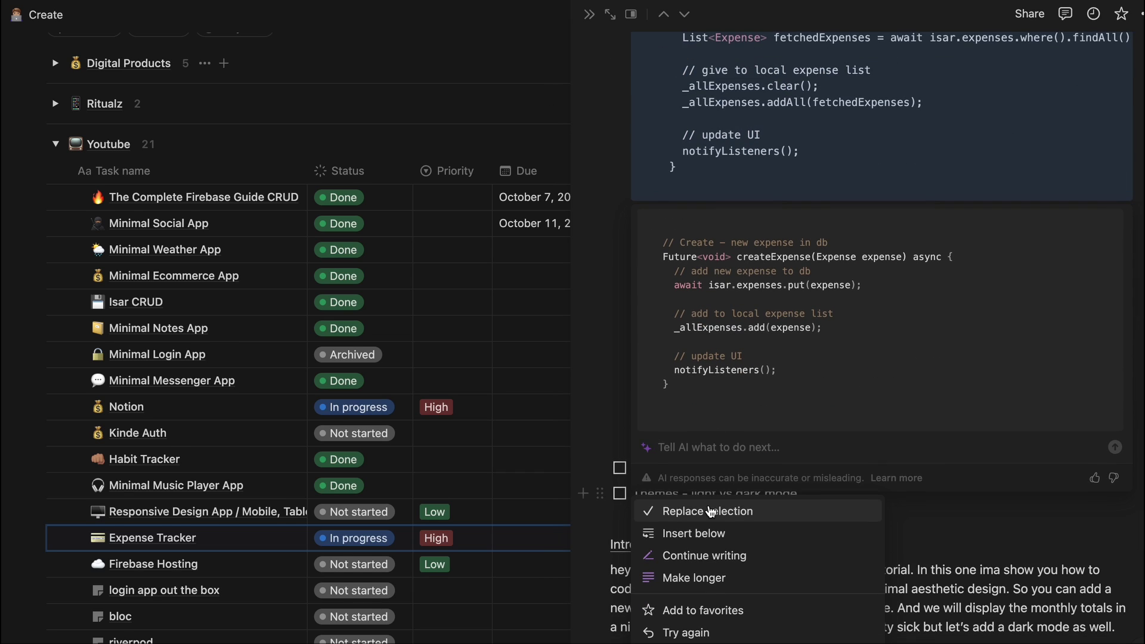
pyautogui.click(707, 511)
# - Tick off the to-do item "Create / delete / edit expenses and save to db"
pyautogui.scroll(5, 871, 453)
pyautogui.scroll(-8, 865, 412)
pyautogui.scroll(8, 865, 413)
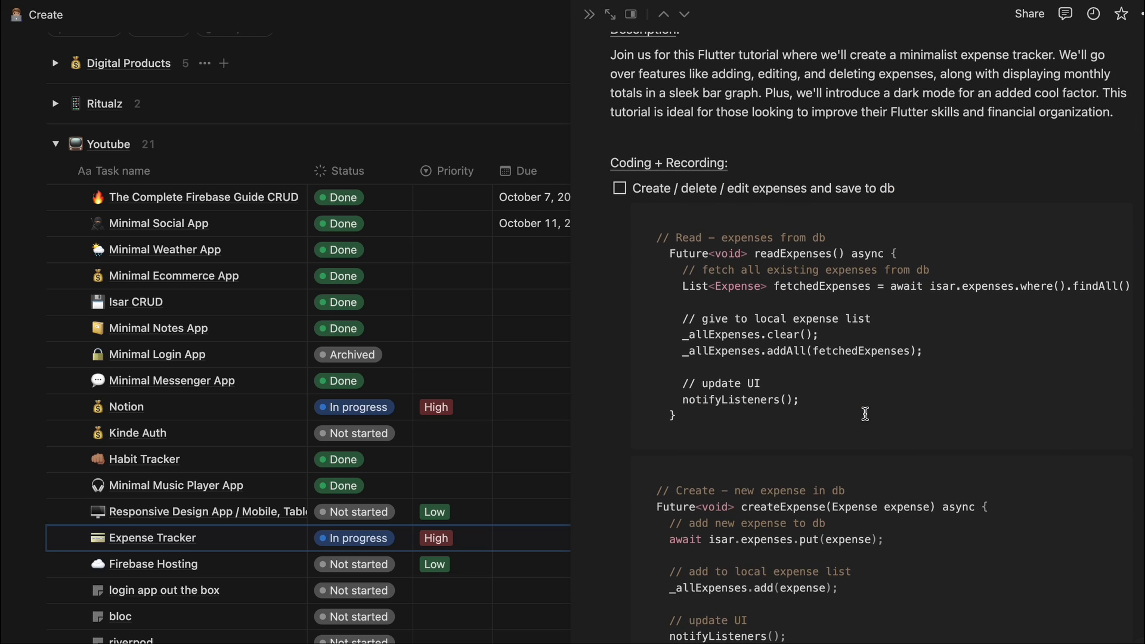
pyautogui.click(619, 188)
# - Nest AI-generated code under the bar graph to-do with the prompt "code up a simple bar graph to display the monthy expenses" and keep it
pyautogui.scroll(-7, 1088, 468)
pyautogui.scroll(-1, 1087, 468)
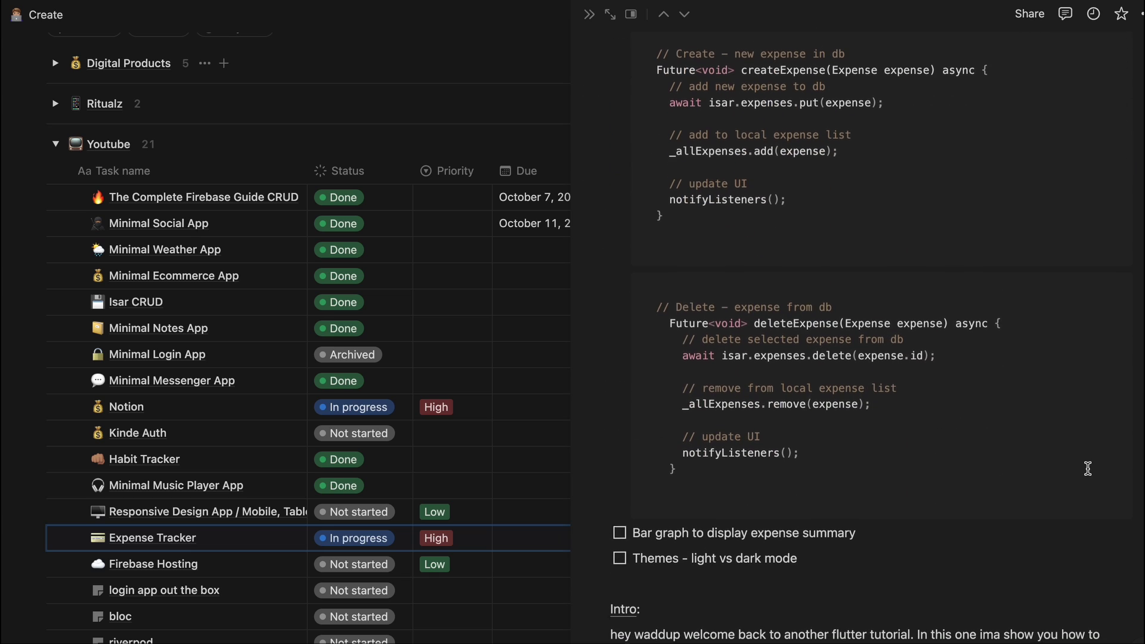
pyautogui.click(914, 517)
pyautogui.press('Return')
pyautogui.press('space')
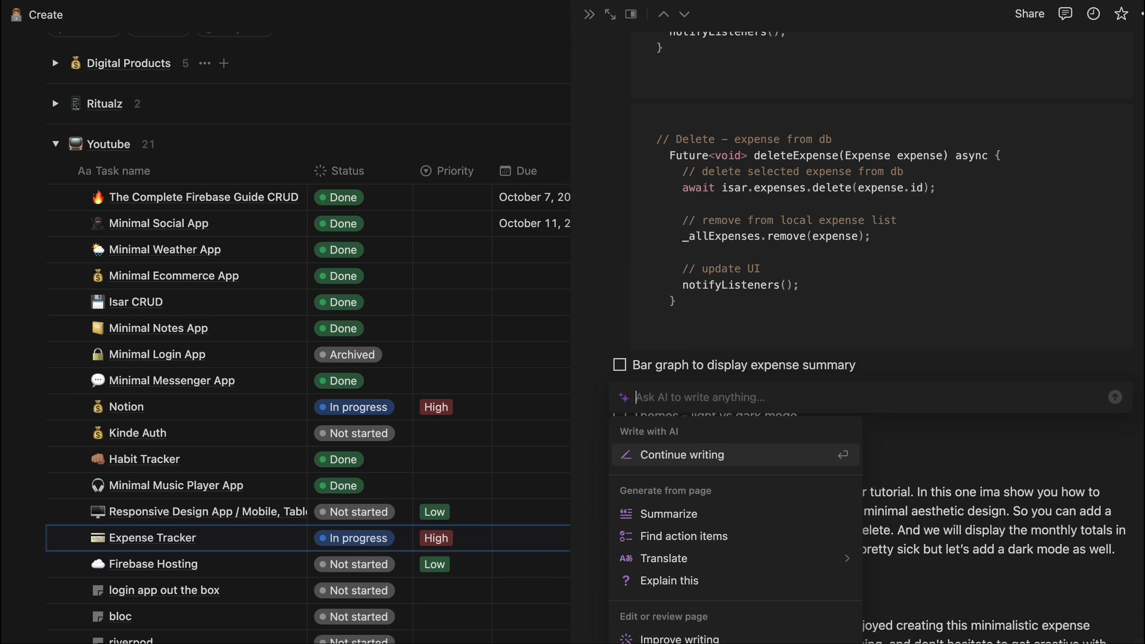
pyautogui.write('code up a simple bar graph to display the monthy expenses')
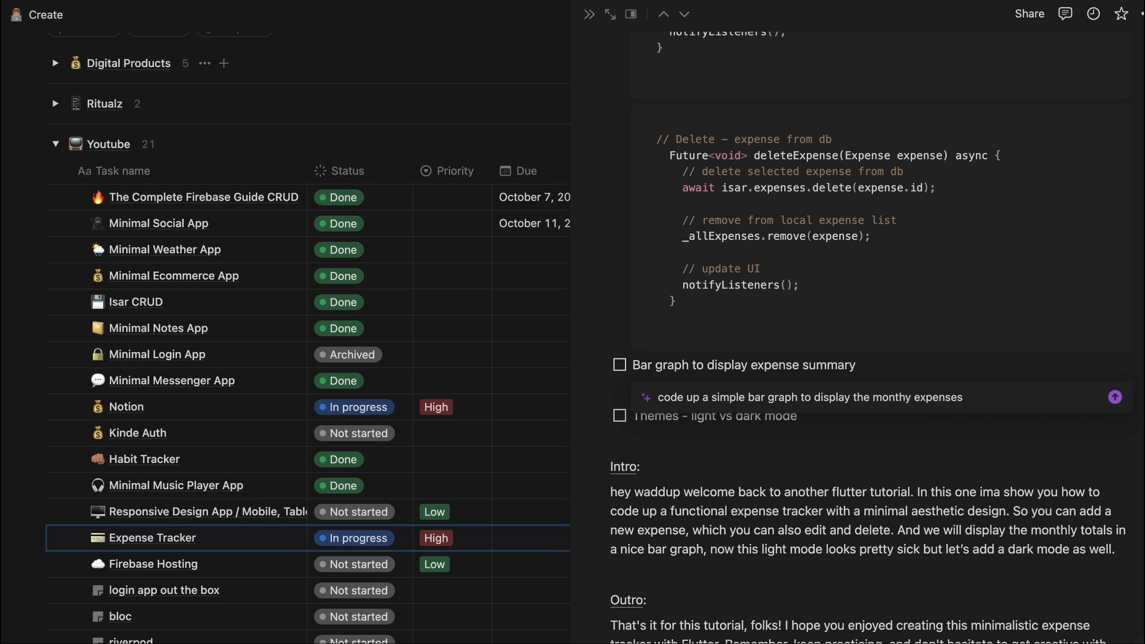
pyautogui.press('Return')
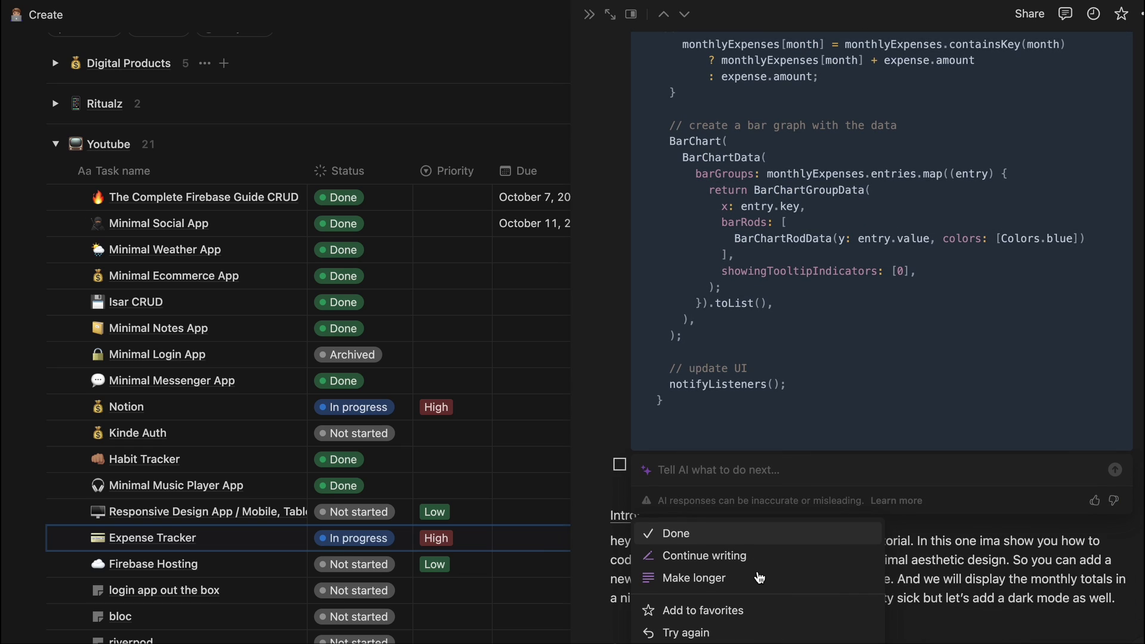
pyautogui.click(679, 533)
pyautogui.scroll(5, 685, 537)
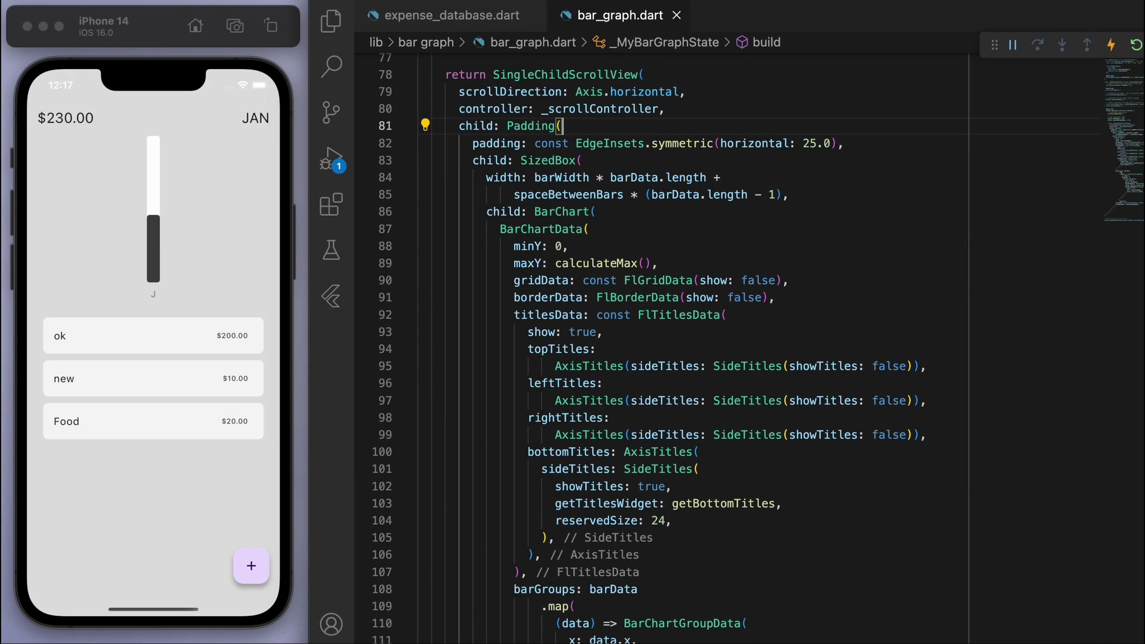
# - Switch to the code editor and look through the BarChart code in bar_graph.dart
pyautogui.moveTo(596, 638); pyautogui.dragTo(535, 628)
pyautogui.moveTo(456, 628); pyautogui.dragTo(459, 635)
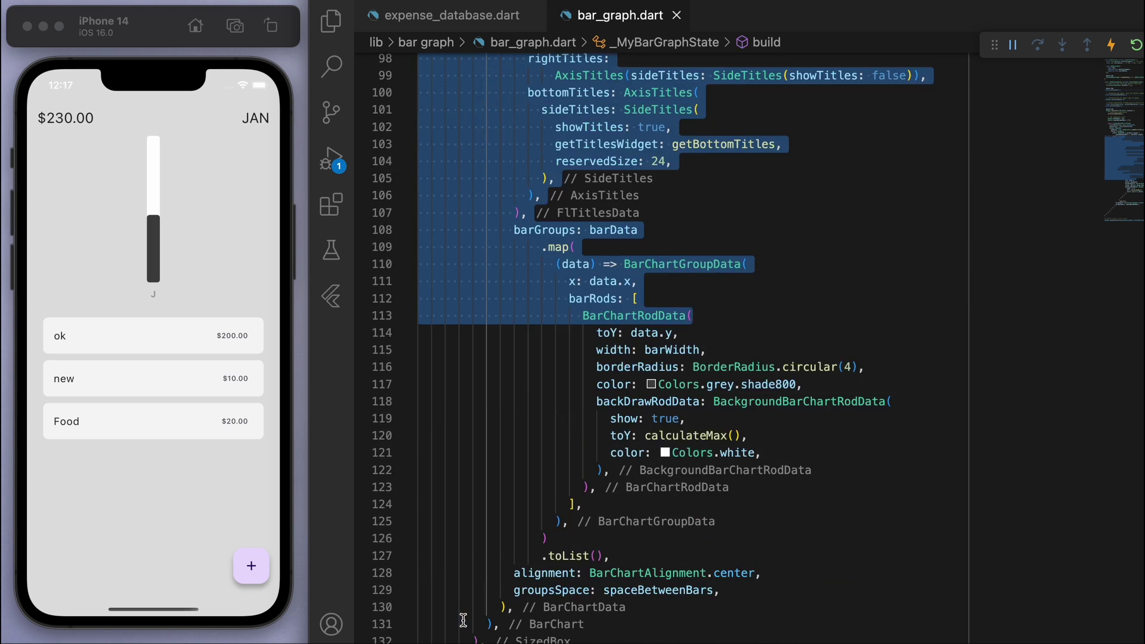
pyautogui.scroll(6, 455, 613)
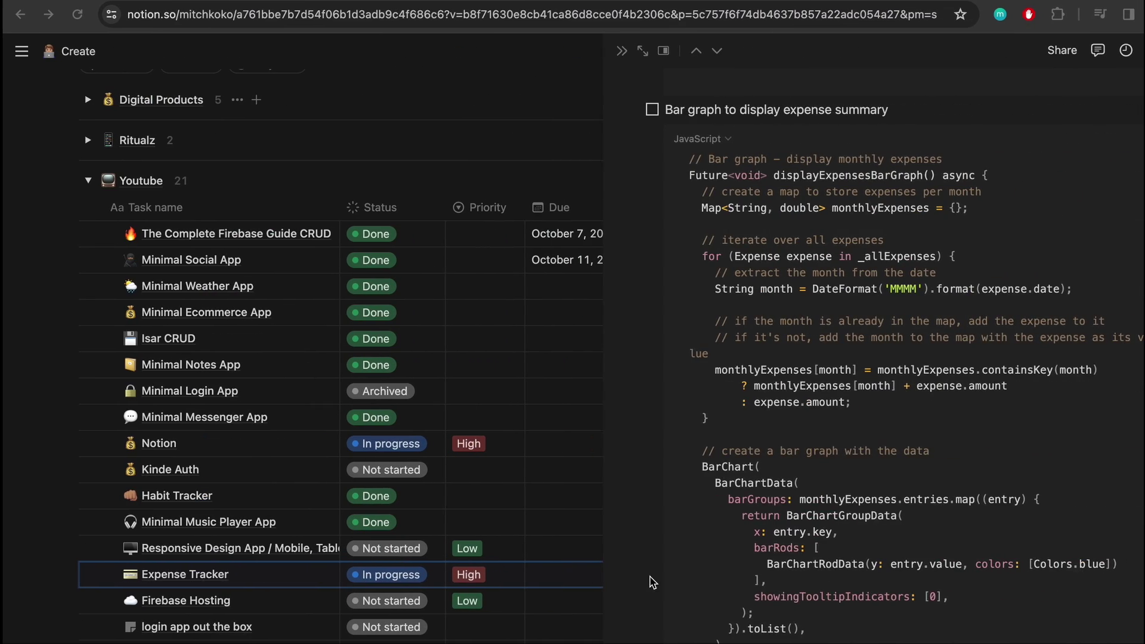
# - Switch back to the Expense Tracker page in Notion and tick off "Bar graph to display expense summary"
pyautogui.scroll(10, 655, 207)
pyautogui.scroll(-5, 651, 222)
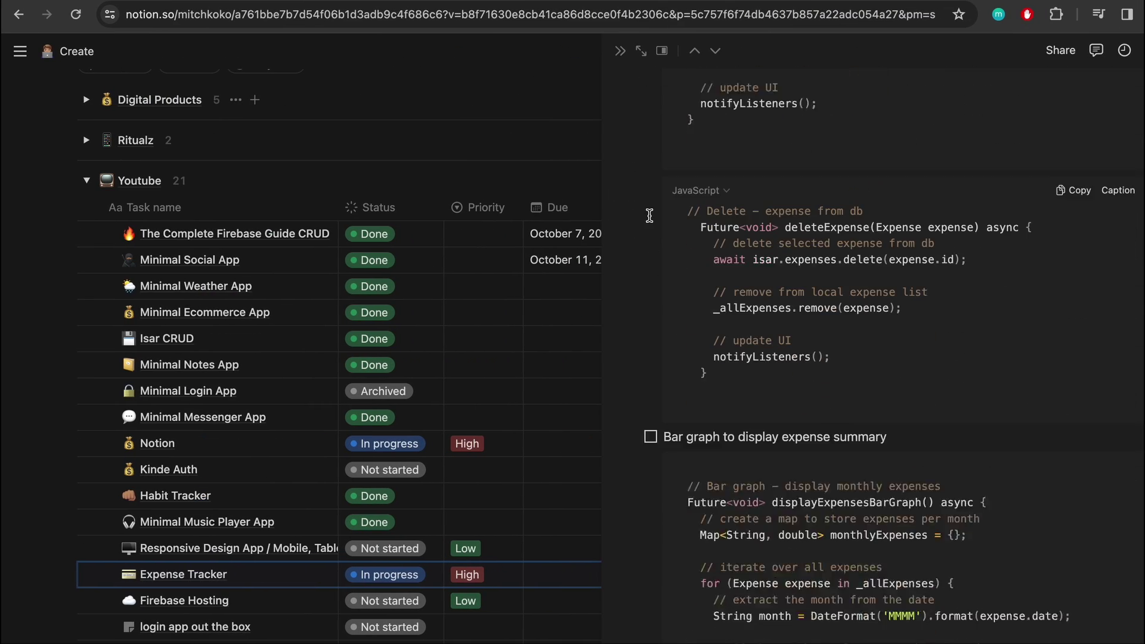
pyautogui.click(651, 346)
# - Add a nested "Themes - light vs dark mode" item with toggleTheme code under the Themes to-do and tick off both items
pyautogui.scroll(-6, 651, 347)
pyautogui.moveTo(655, 375); pyautogui.dragTo(665, 346)
pyautogui.write("Themes - light vs dark mode // Implementing light and dark mode Future<void> toggleTheme() async {   // check the current theme   if (_themeData == ThemeData.light()) {     // if it's light, change it to dark     _themeData = ThemeData.dark();   } else {     // if it's dark, change it to light     _themeData = ThemeData.light();   }    // update UI   notifyListeners(); }")
pyautogui.click(673, 151)
pyautogui.click(651, 126)
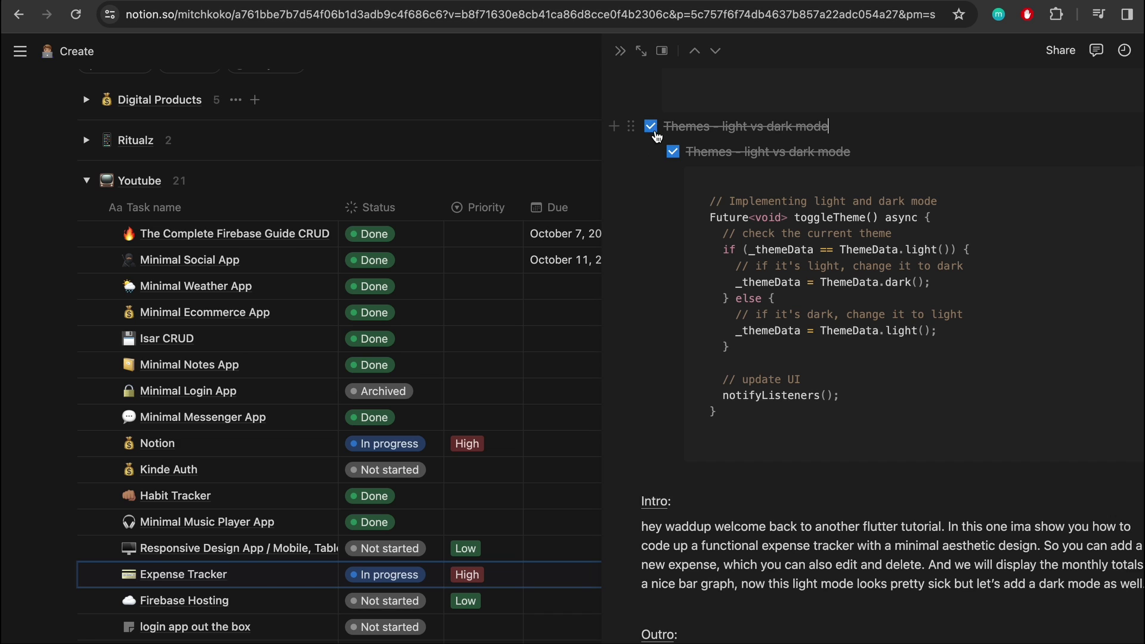
# - Close the Expense Tracker page, clear the task's priority and set its status to Done
pyautogui.scroll(-3, 656, 136)
pyautogui.click(577, 295)
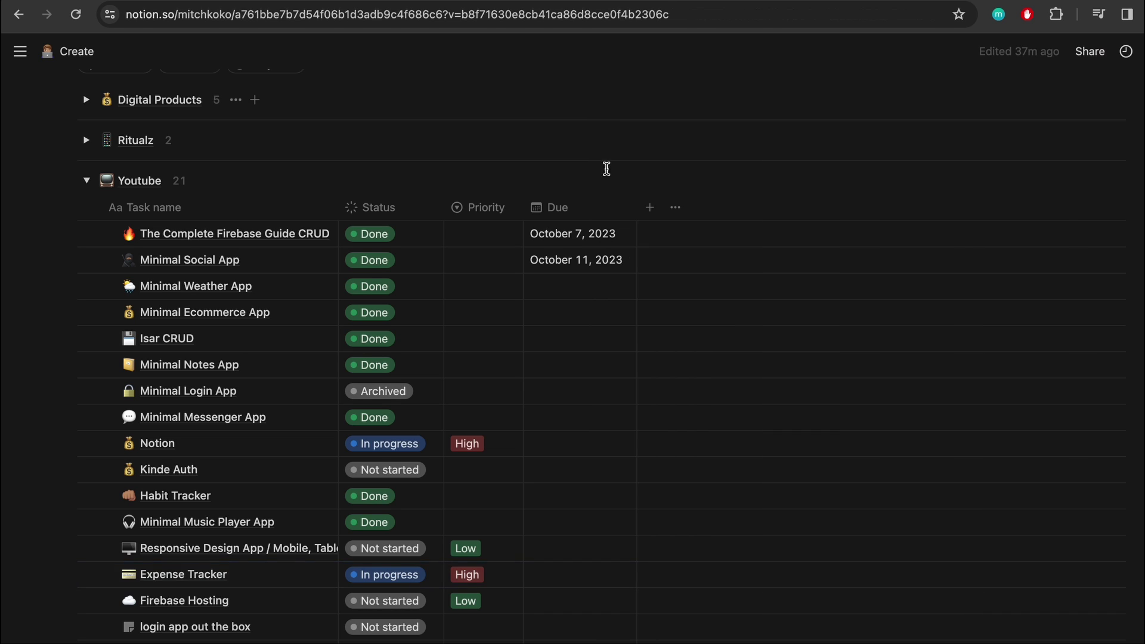
pyautogui.scroll(-2, 577, 295)
pyautogui.click(454, 444)
pyautogui.click(489, 447)
pyautogui.click(391, 453)
pyautogui.click(386, 447)
pyautogui.click(382, 620)
pyautogui.click(657, 493)
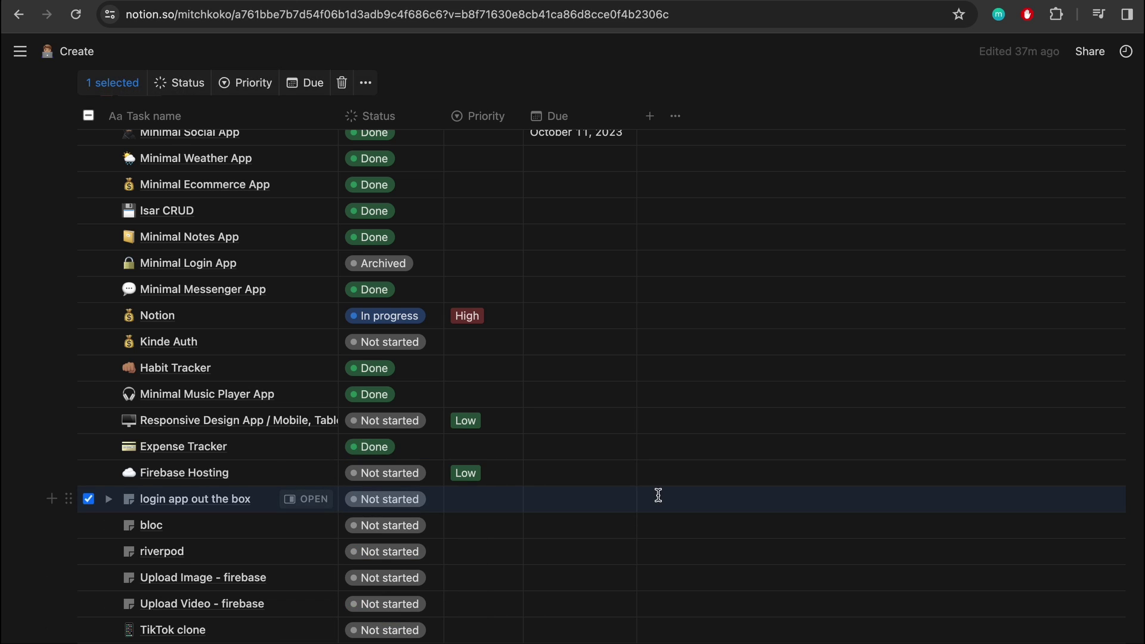
pyautogui.scroll(-1, 656, 493)
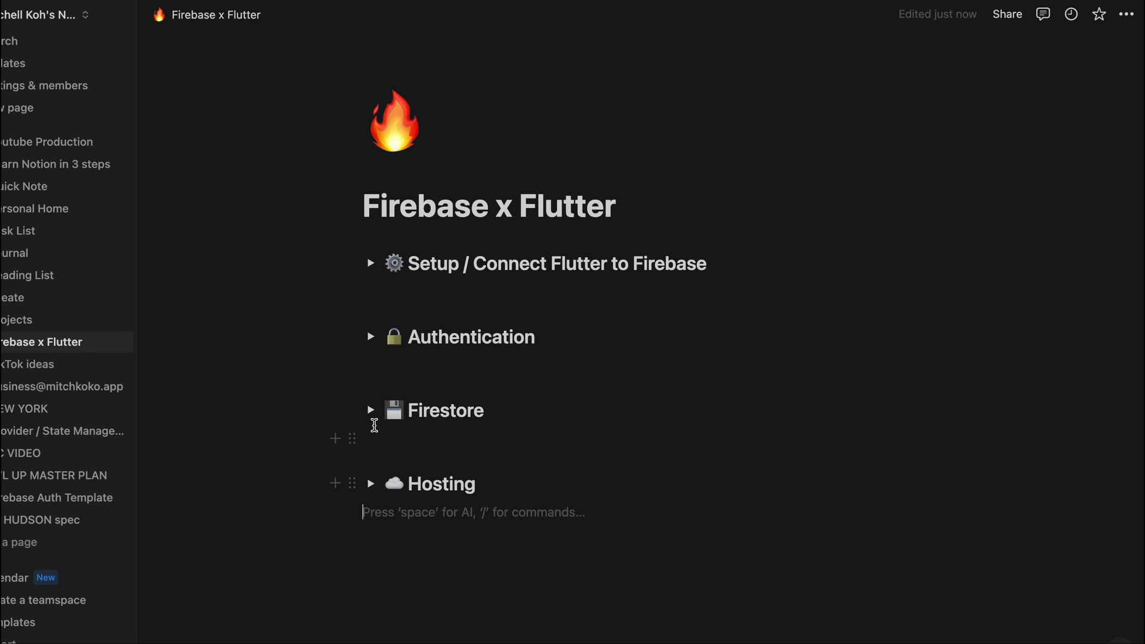
# - Try to add a code block as the fourth list item of the Firestore section on the Firebase x Flutter page
pyautogui.click(370, 410)
pyautogui.scroll(-3, 370, 414)
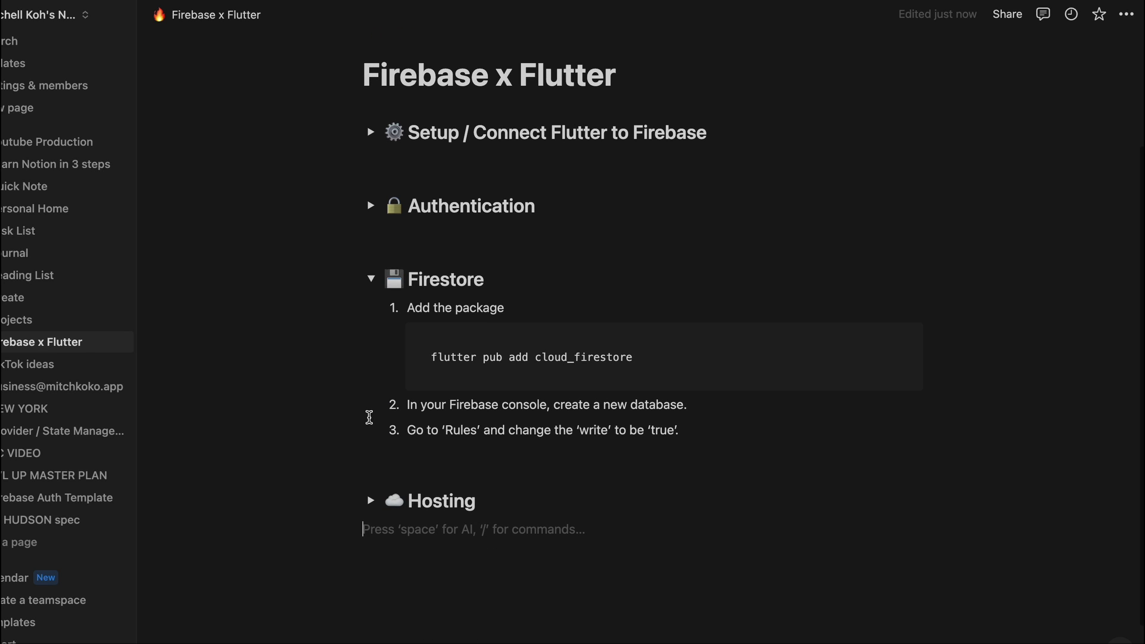
pyautogui.click(719, 430)
pyautogui.press('Return')
pyautogui.write('/code')
pyautogui.press('Return')
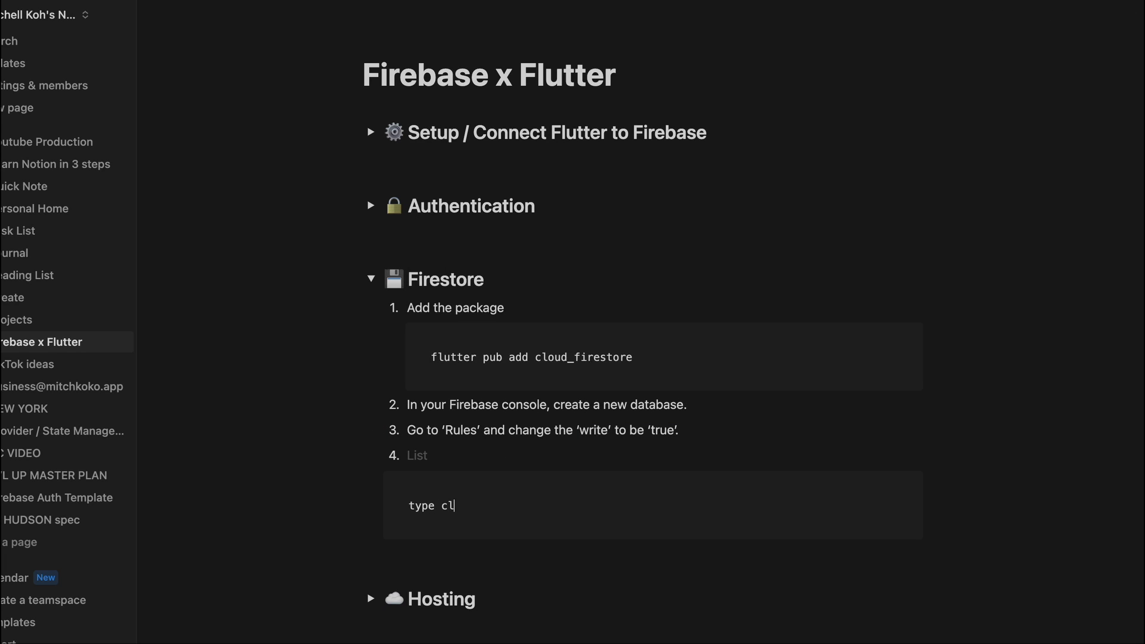
pyautogui.hotkey('ctrl', 'z')
pyautogui.hotkey('ctrl', 'z')
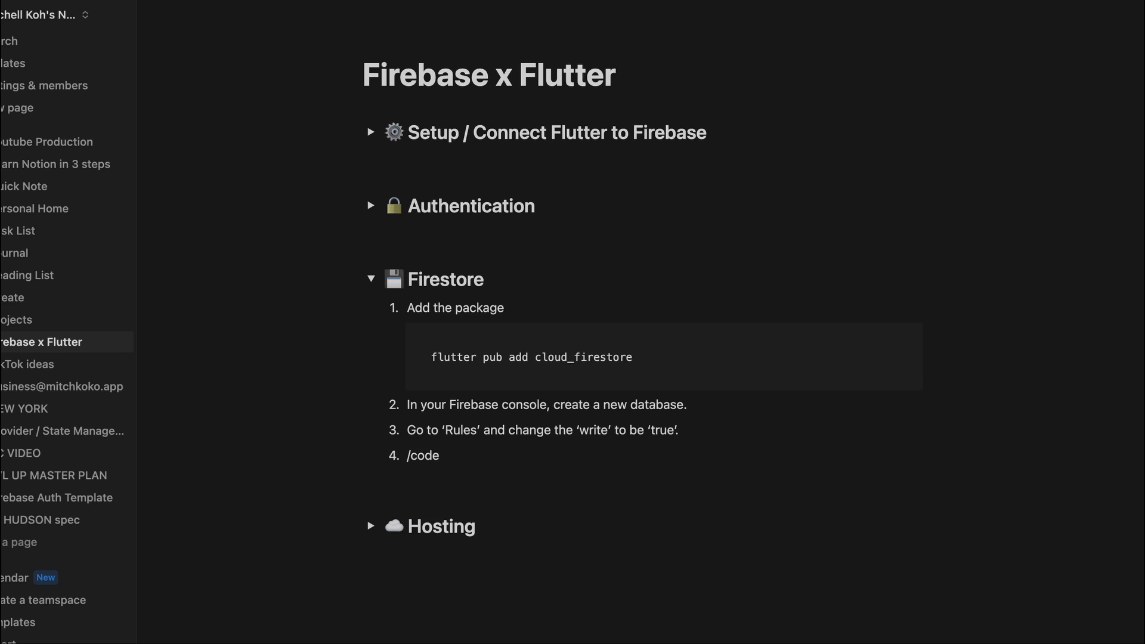
pyautogui.hotkey('ctrl', 'z')
pyautogui.click(370, 278)
pyautogui.click(369, 433)
pyautogui.scroll(-5, 368, 439)
pyautogui.scroll(-2, 368, 438)
pyautogui.scroll(10, 365, 437)
pyautogui.click(368, 433)
# - Have AI continue writing the Authentication section after the package step, extend the draft with another continuation and keep it
pyautogui.click(372, 306)
pyautogui.click(360, 332)
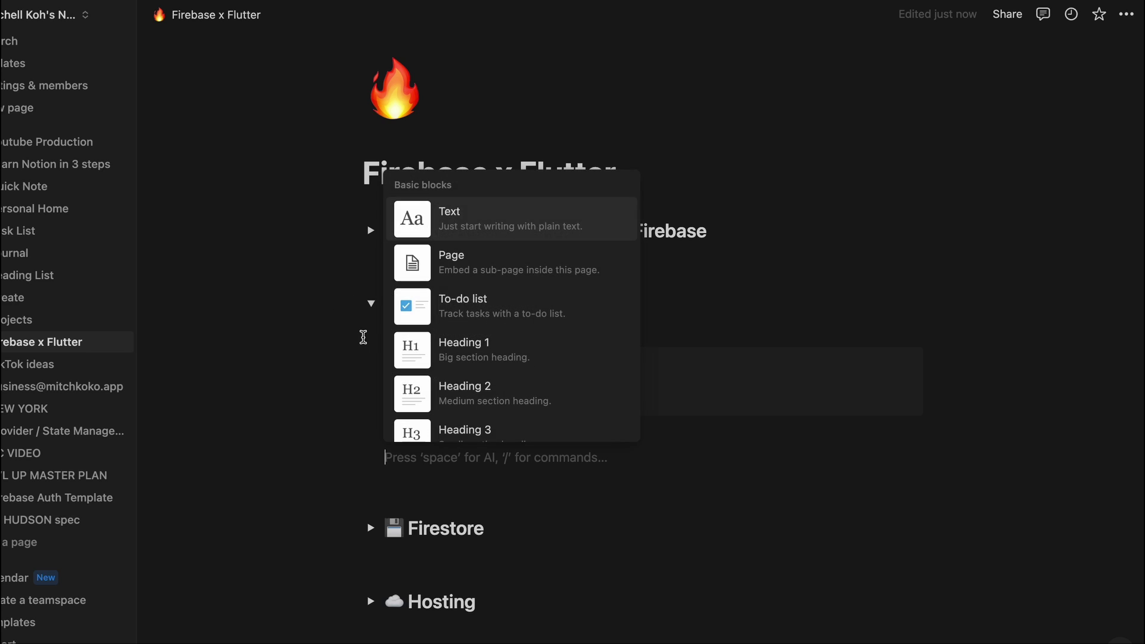
pyautogui.press('Escape')
pyautogui.press('space')
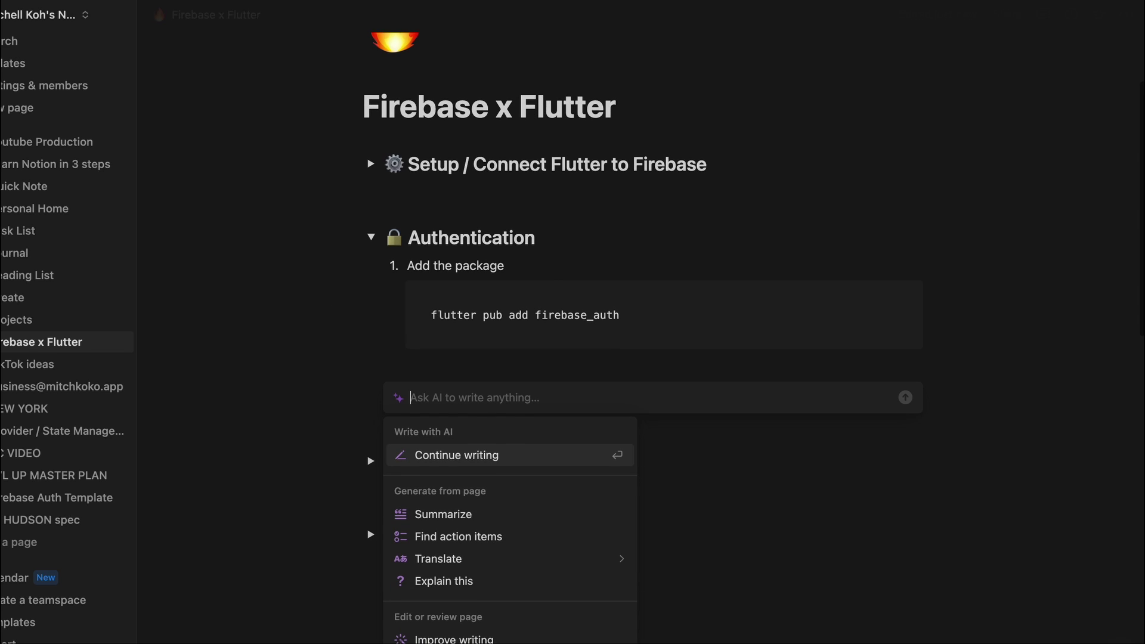
pyautogui.click(484, 458)
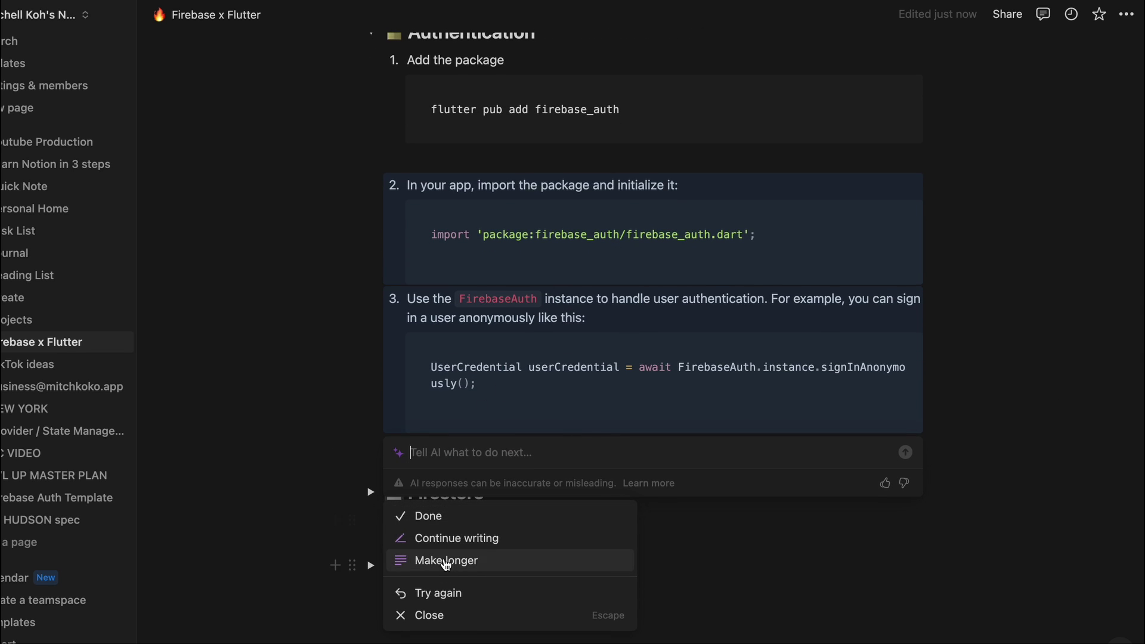
pyautogui.click(447, 538)
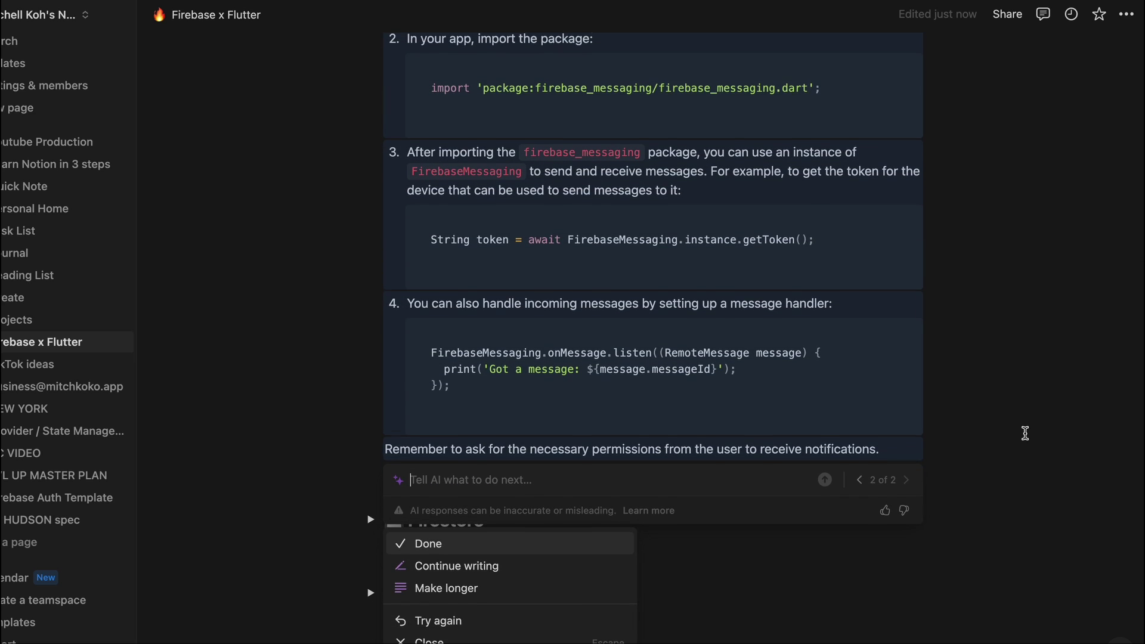
pyautogui.press('Return')
pyautogui.scroll(6, 493, 586)
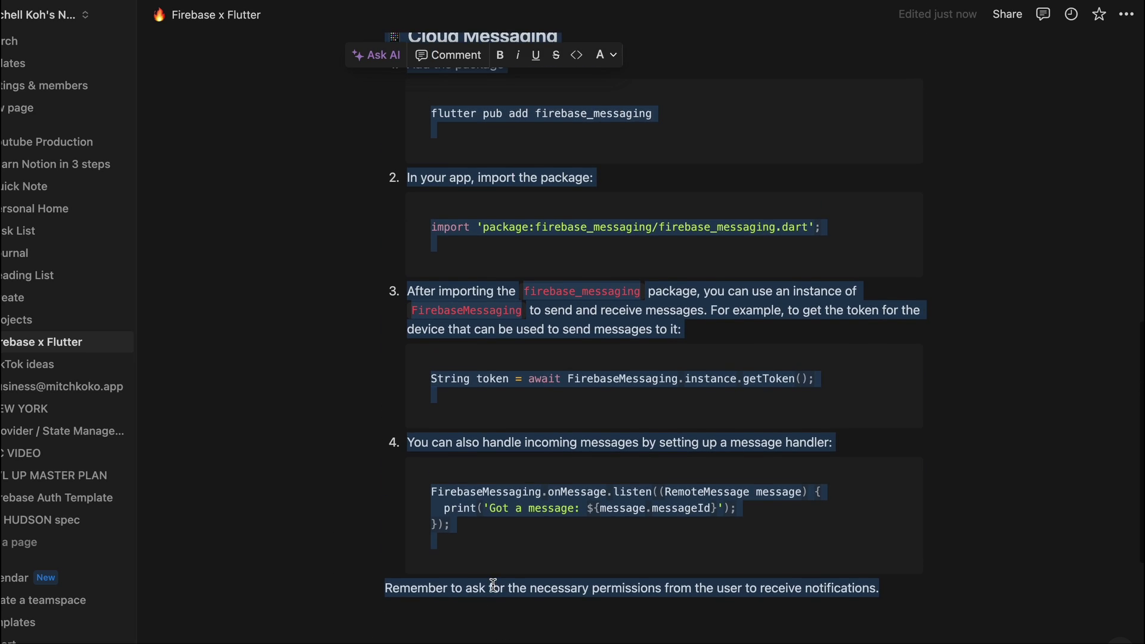
pyautogui.scroll(3, 493, 587)
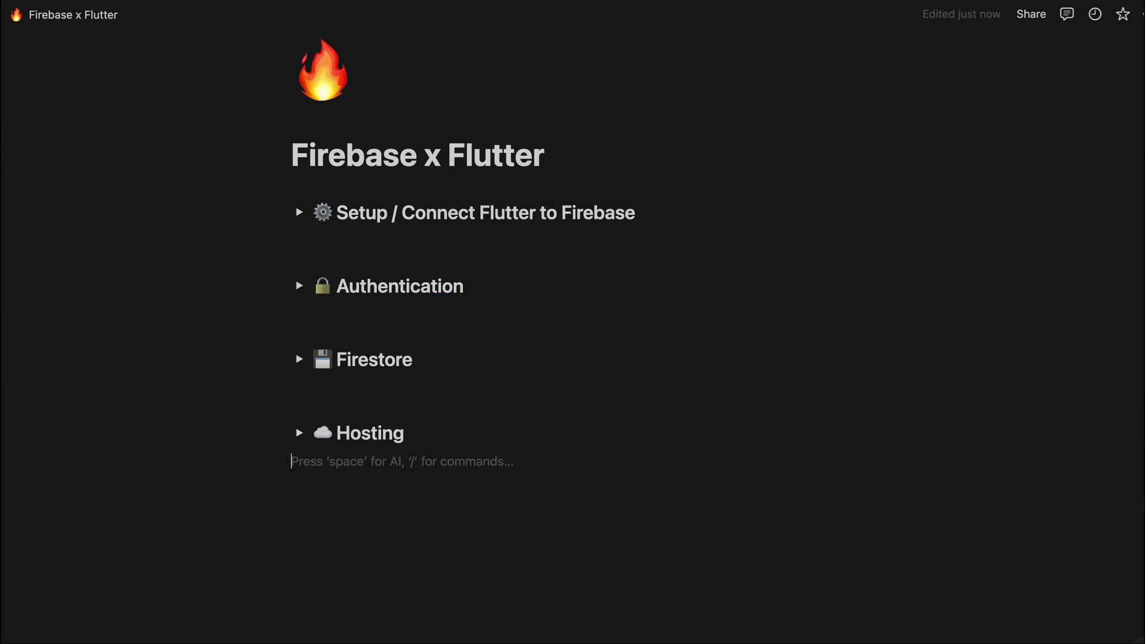
pyautogui.click(299, 432)
pyautogui.click(298, 433)
pyautogui.click(299, 359)
pyautogui.click(299, 359)
# - Draft an AI blog post on the topic "firebase flutter" beneath the Hosting section
pyautogui.press('space')
pyautogui.scroll(-5, 378, 501)
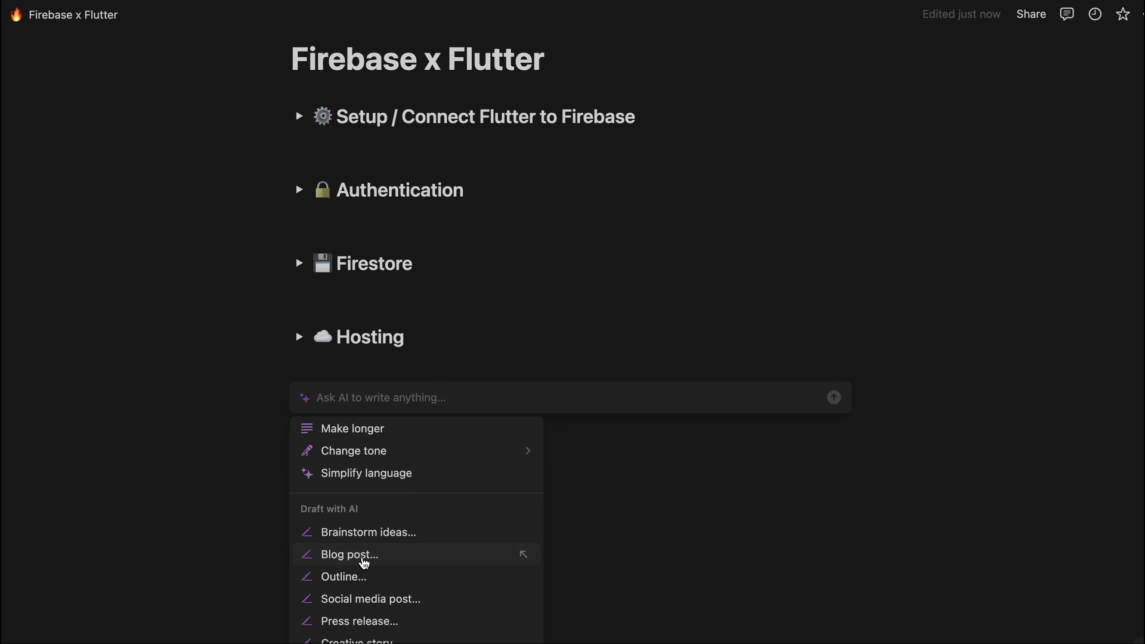
pyautogui.click(368, 552)
pyautogui.write('firebase flutter')
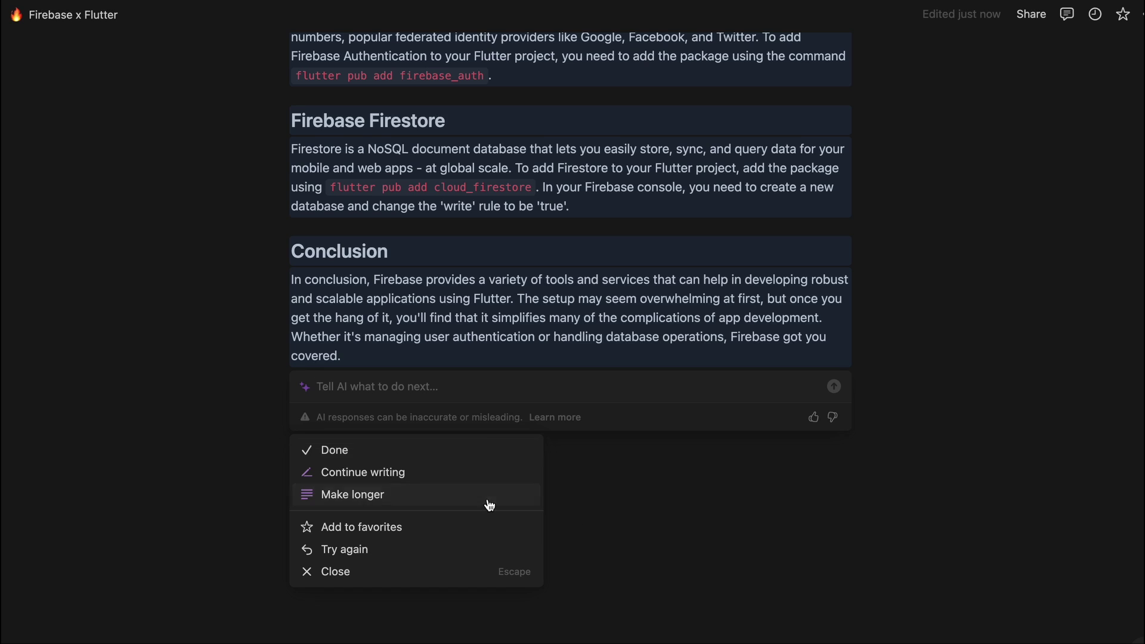
# - Have AI make the Firebase Flutter blog post longer
pyautogui.click(490, 505)
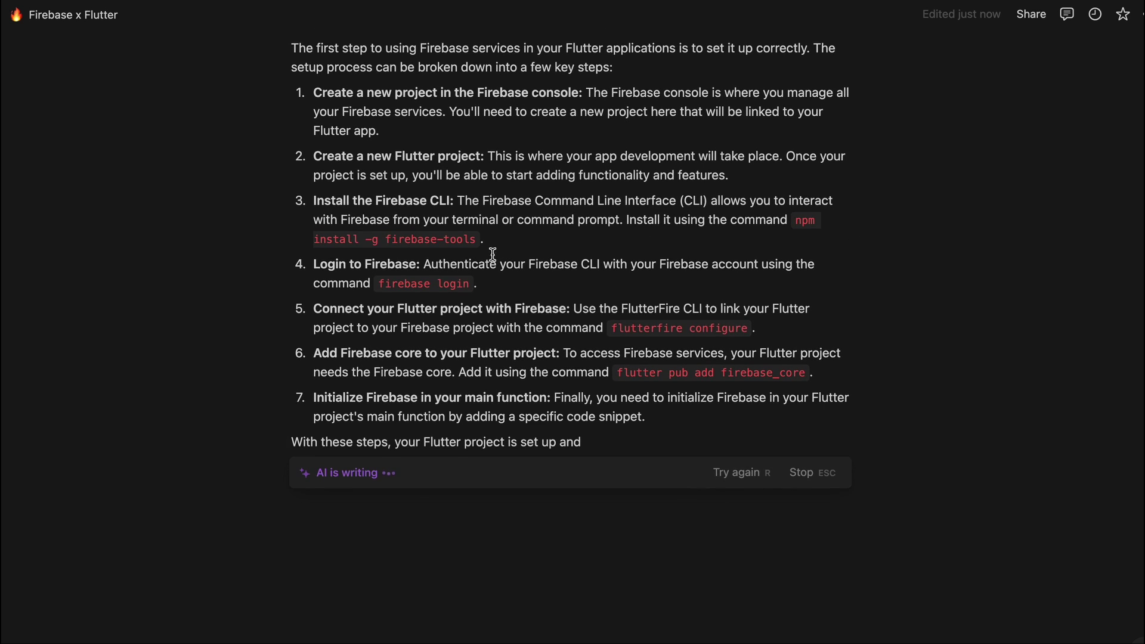
pyautogui.scroll(15, 486, 257)
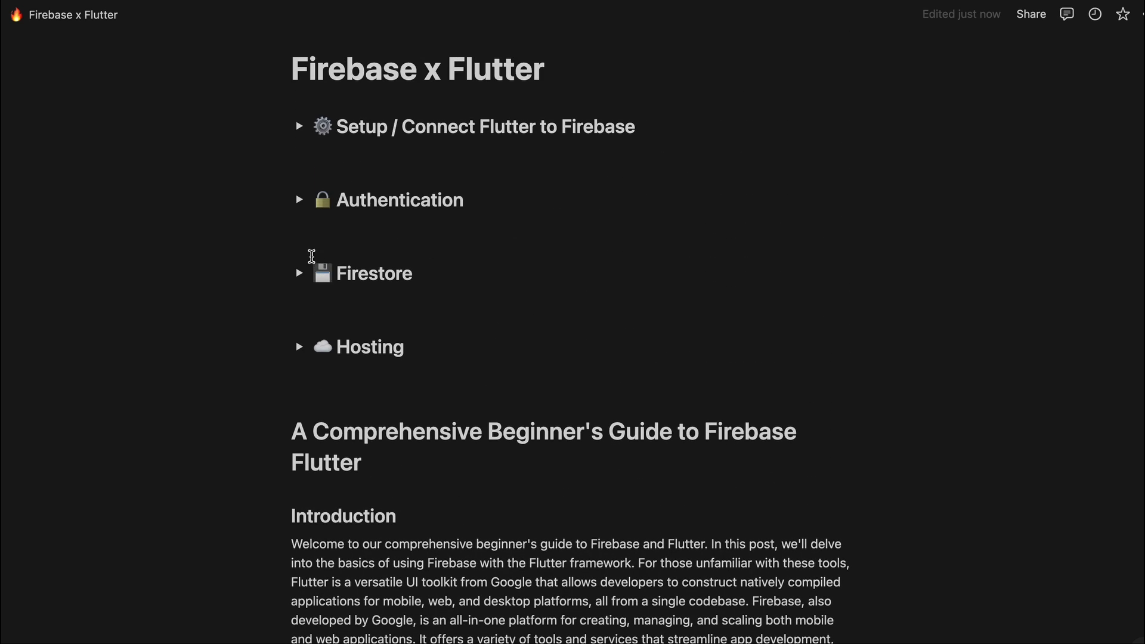
pyautogui.click(298, 349)
pyautogui.click(597, 398)
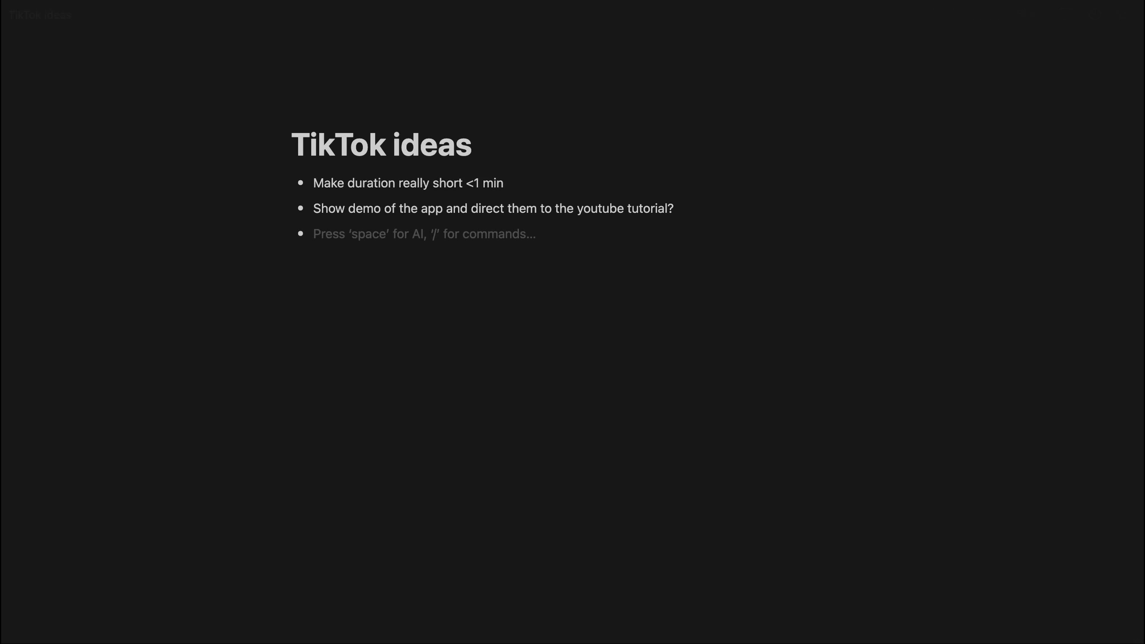
# - Have AI continue the TikTok ideas bullet list and extend it with a second continuation
pyautogui.press('space')
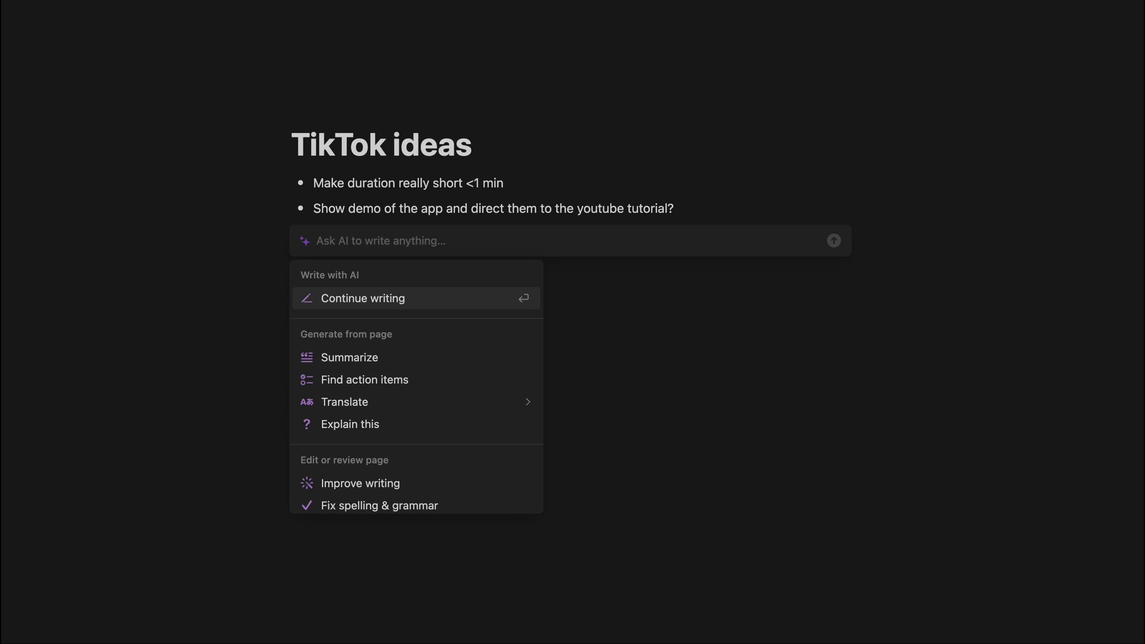
pyautogui.press('Return')
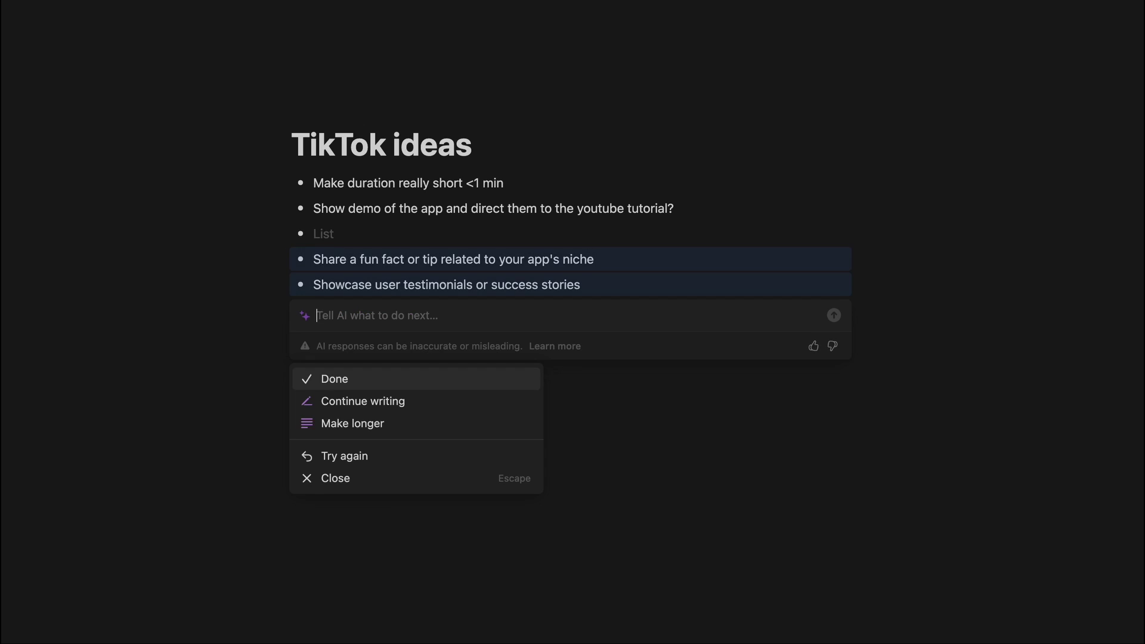
pyautogui.click(395, 400)
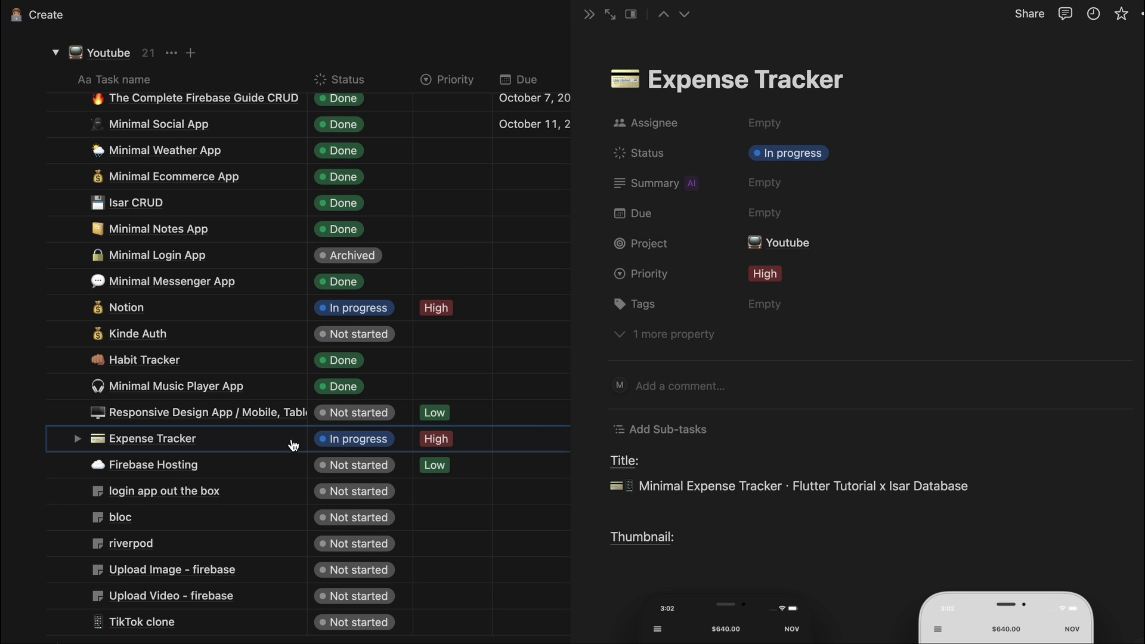
pyautogui.scroll(-5, 805, 421)
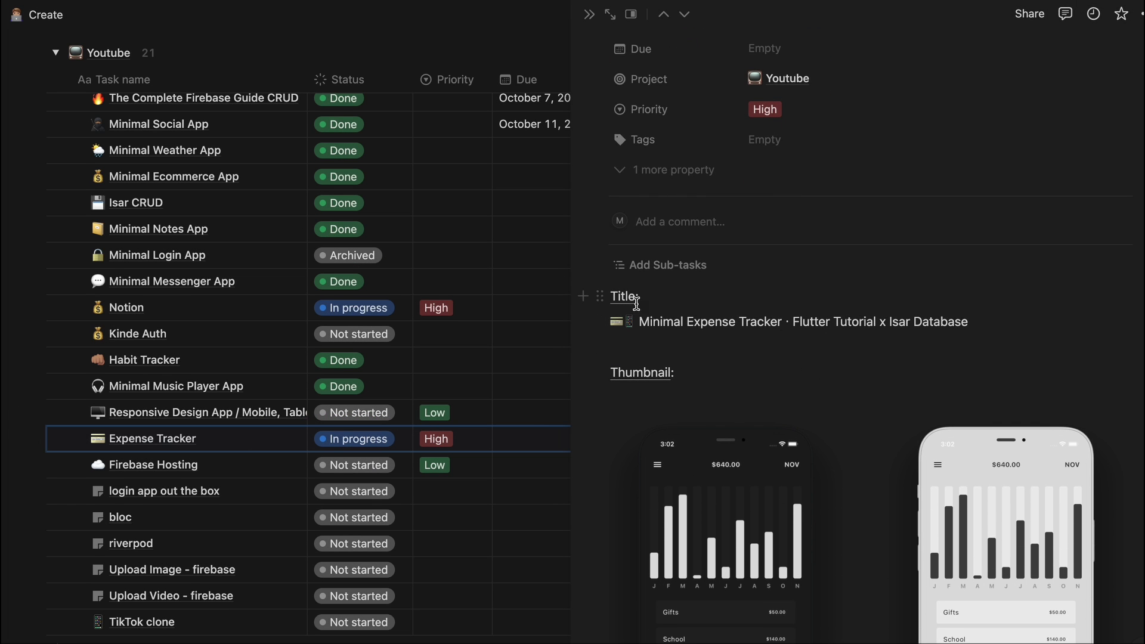